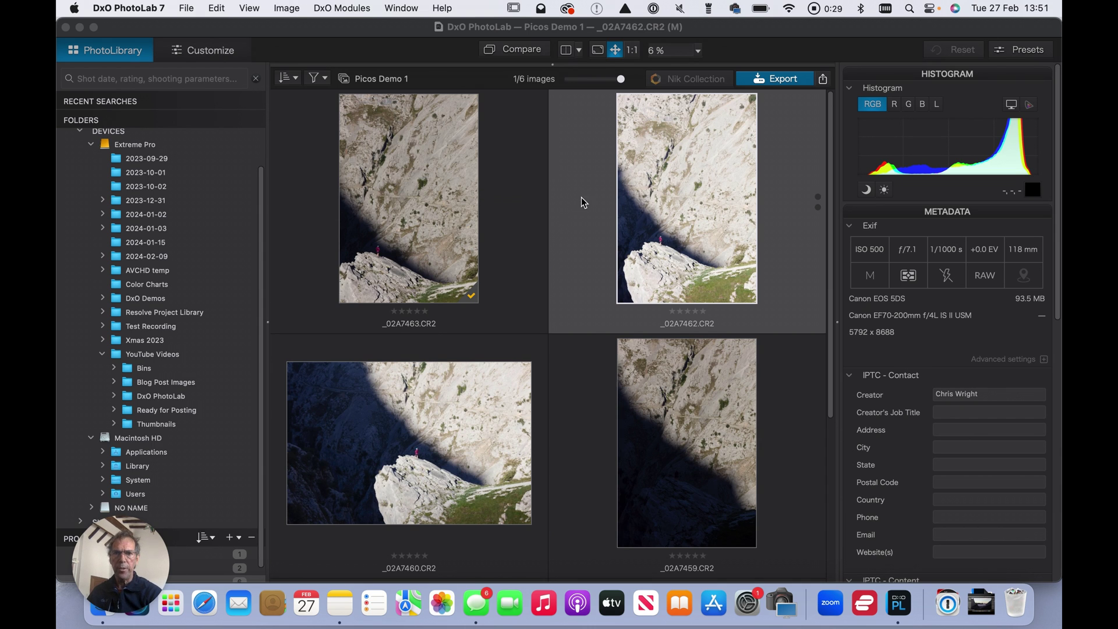
pyautogui.scroll(-3, 552, 219)
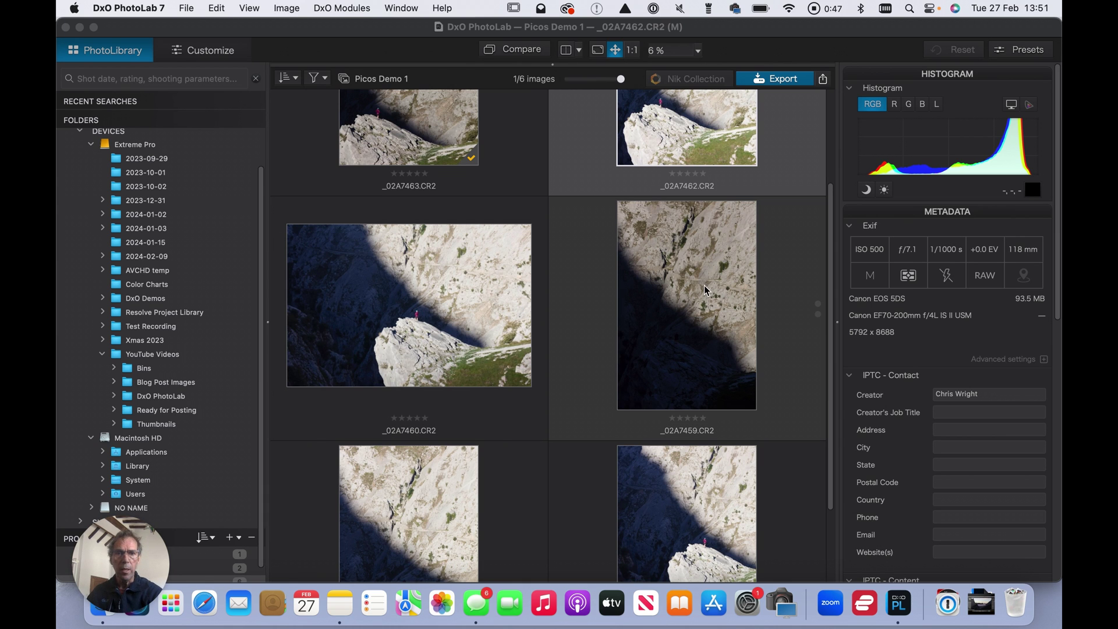
pyautogui.scroll(-3, 704, 284)
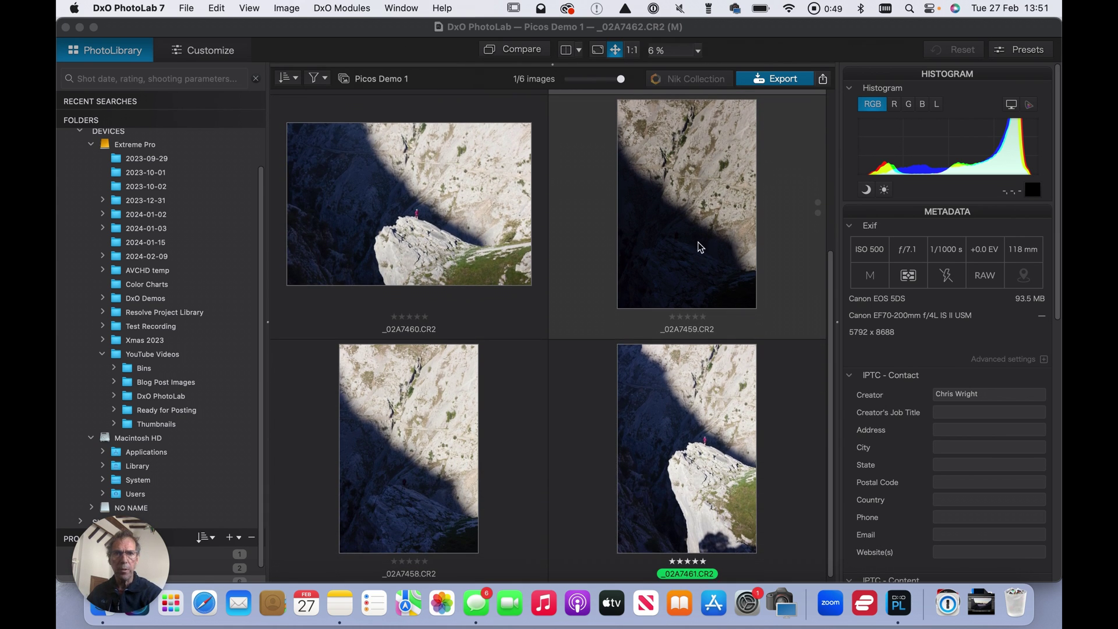
pyautogui.scroll(-1, 695, 204)
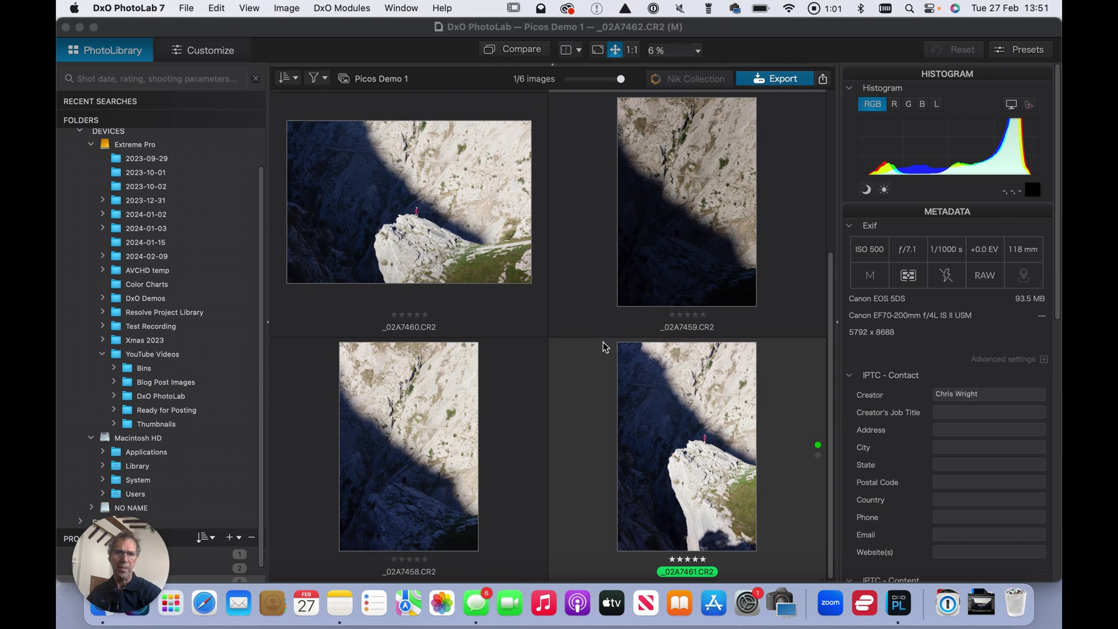
pyautogui.scroll(4, 684, 412)
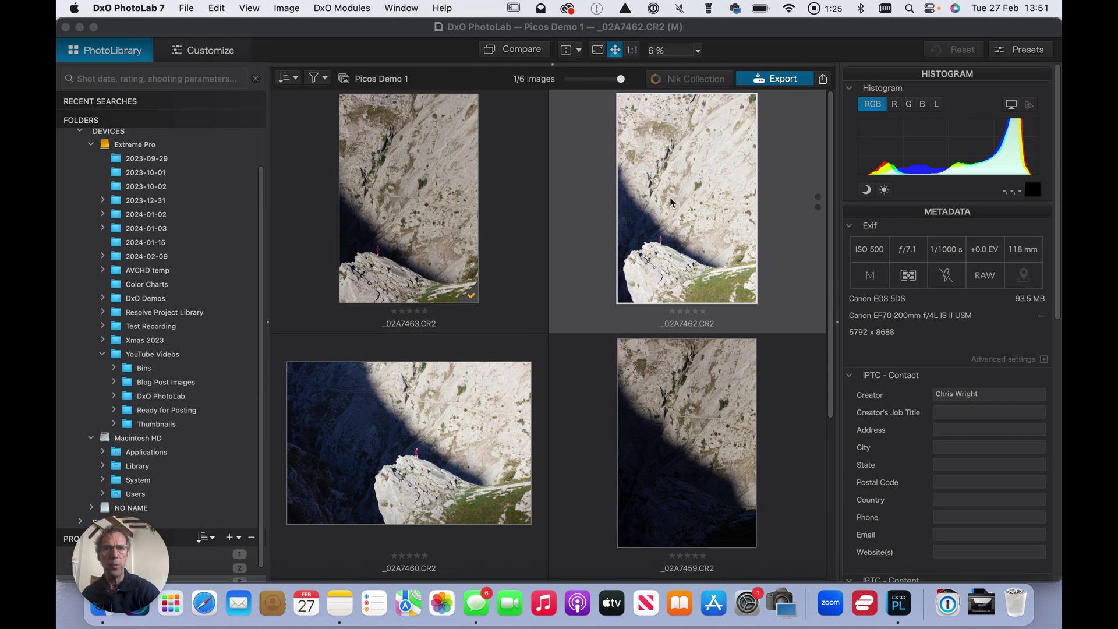
# Open _02A7462.CR2 in Customize and browse the presets without applying one.
pyautogui.doubleClick(695, 173)
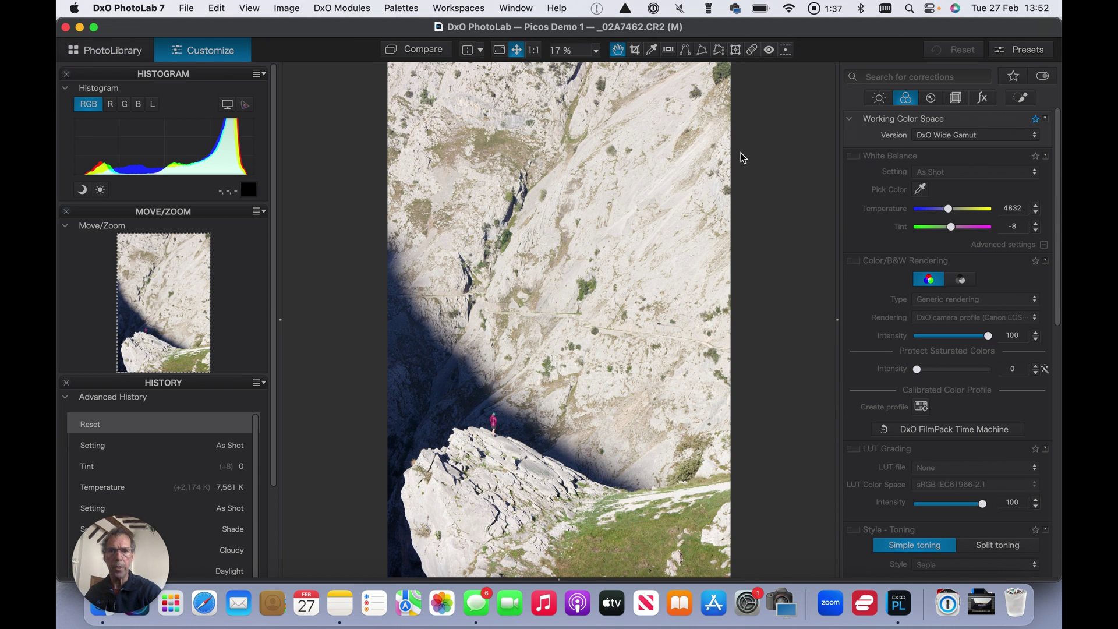
pyautogui.click(1027, 52)
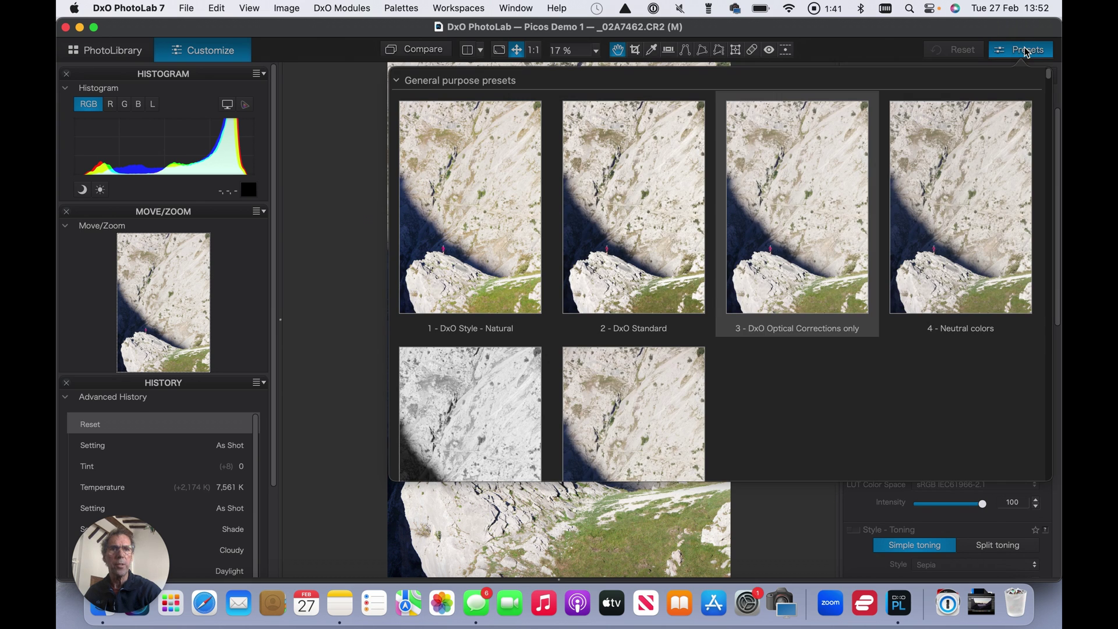
pyautogui.click(807, 200)
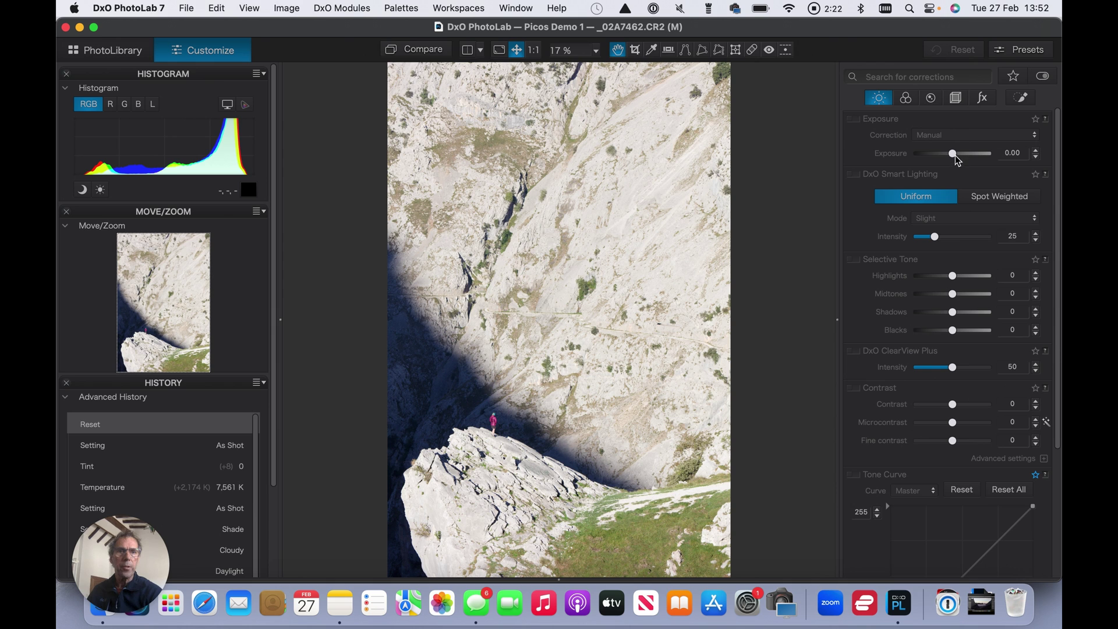
# Enable Smart Lighting, toggling it off and on to compare, then enable Selective Tone.
pyautogui.scroll(-2, 959, 161)
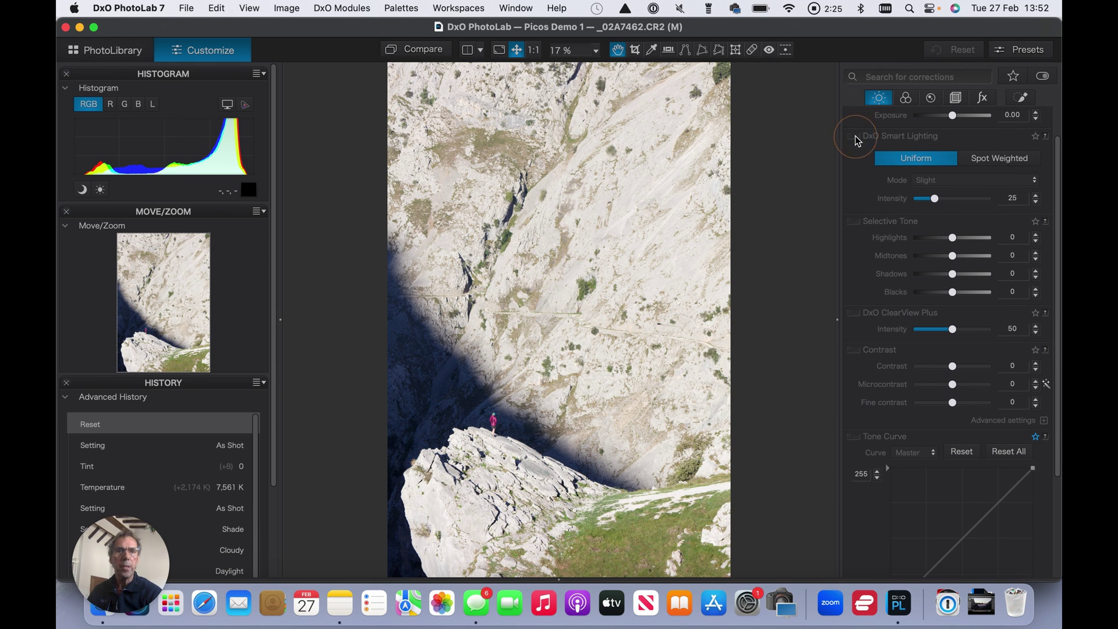
pyautogui.click(856, 136)
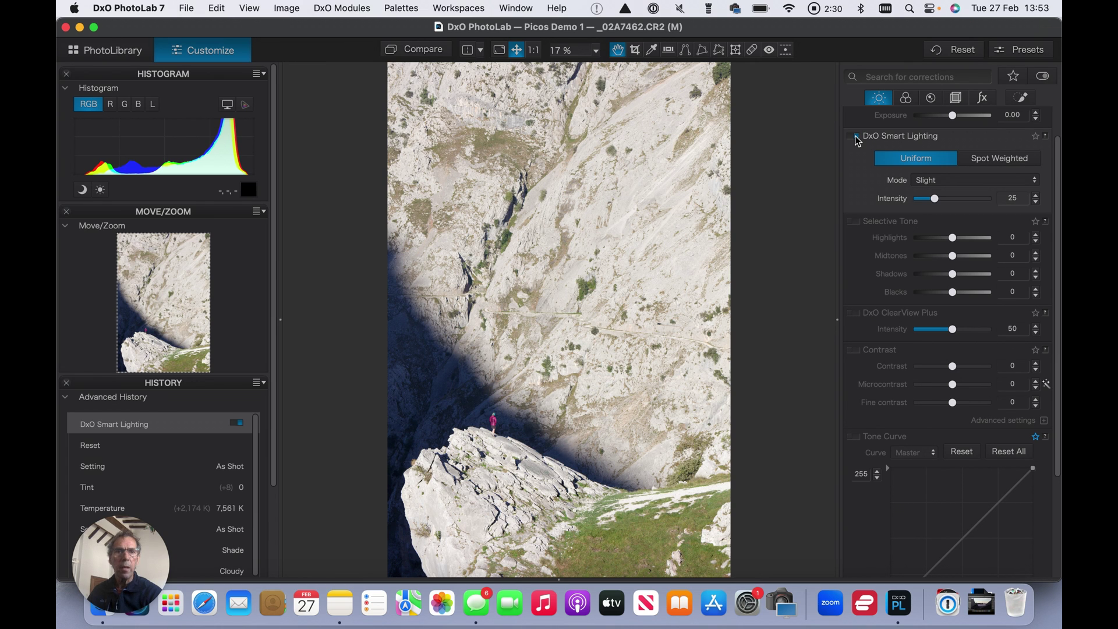
pyautogui.click(856, 137)
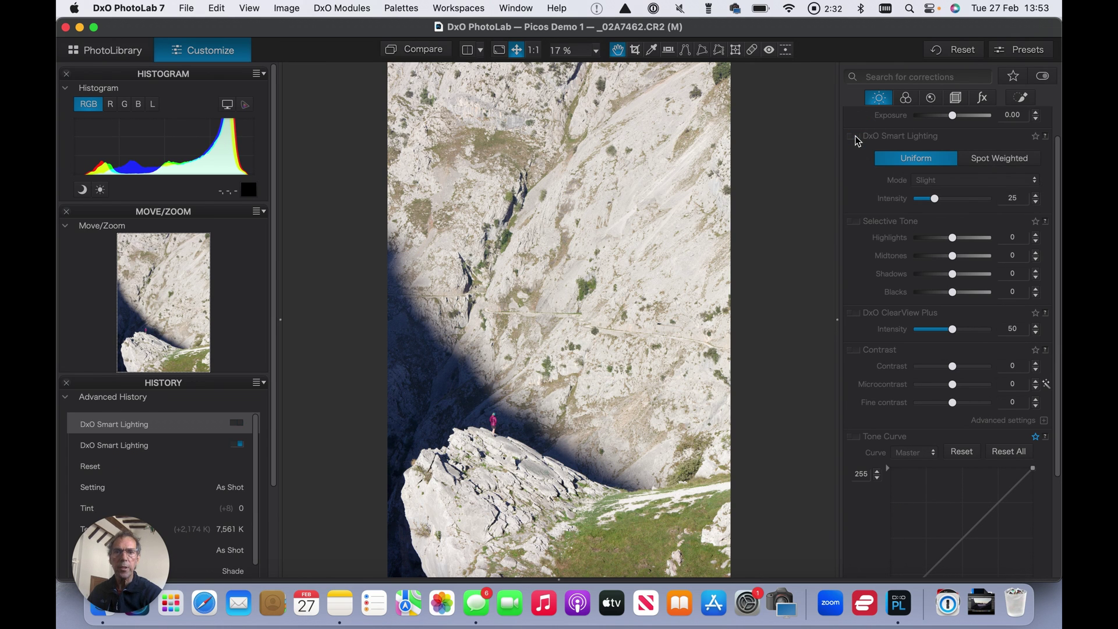
pyautogui.click(856, 137)
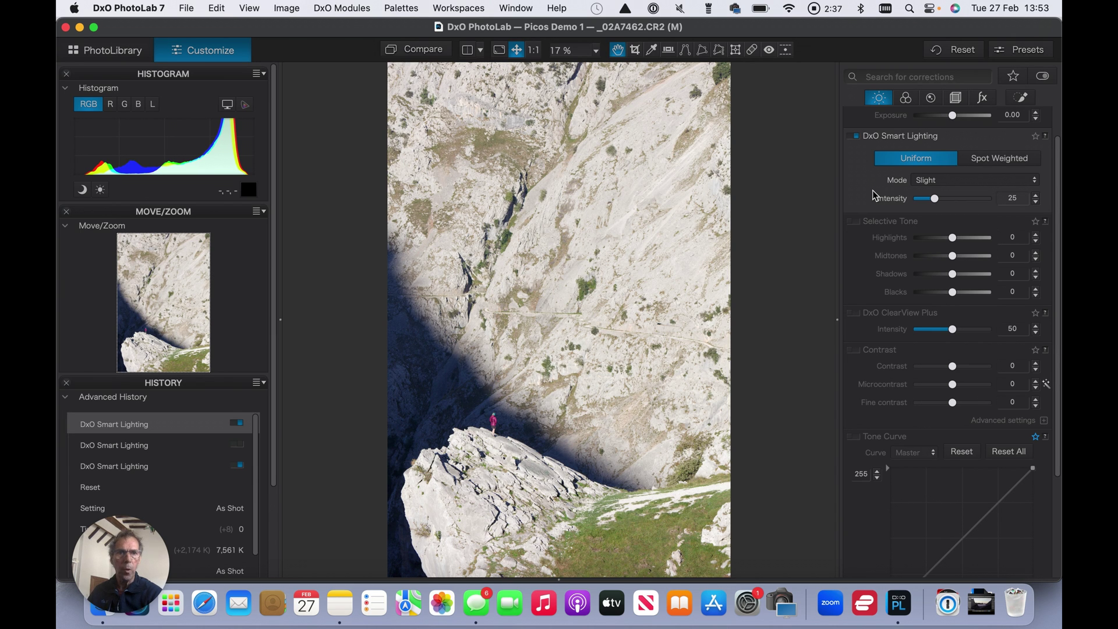
pyautogui.click(855, 221)
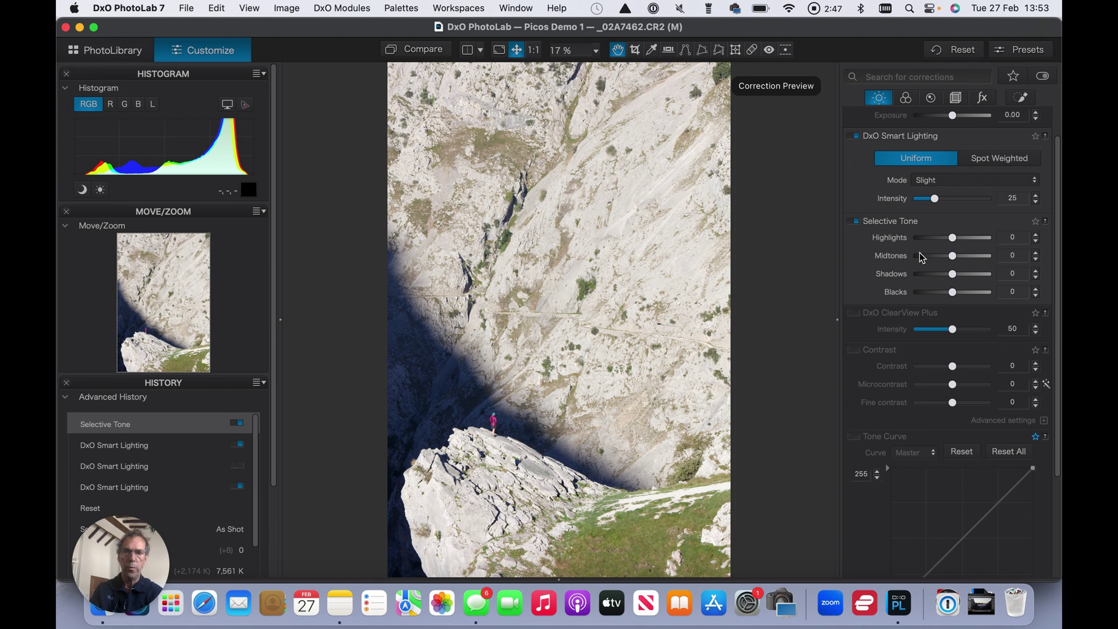
# Darken Selective Tone Shadows to -67 and Blacks to -20.
pyautogui.click(955, 277)
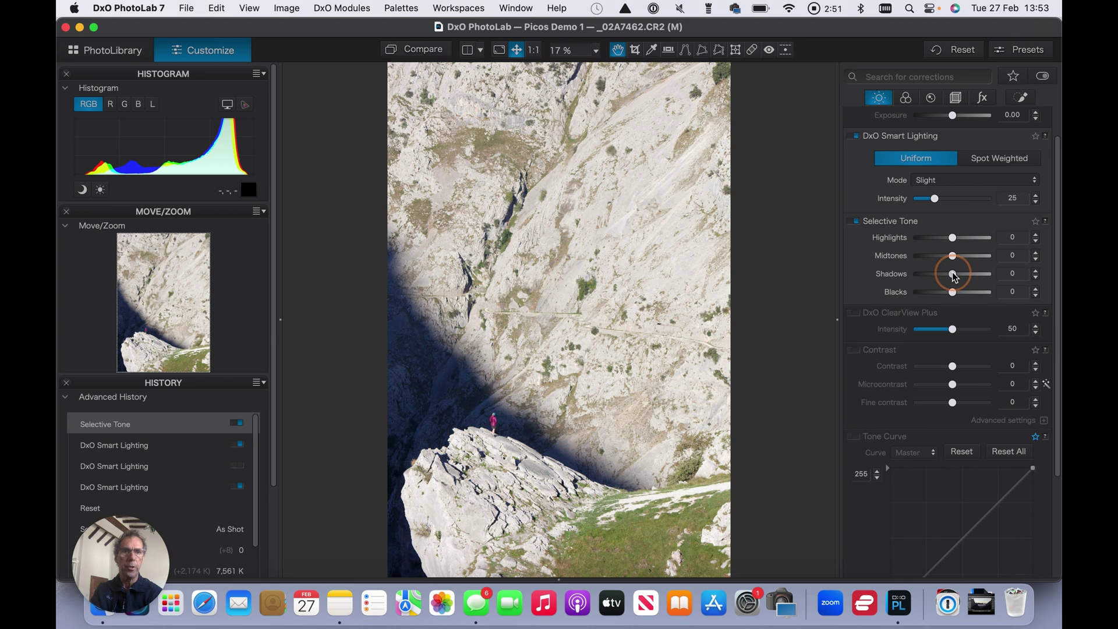
pyautogui.moveTo(955, 276); pyautogui.dragTo(938, 277)
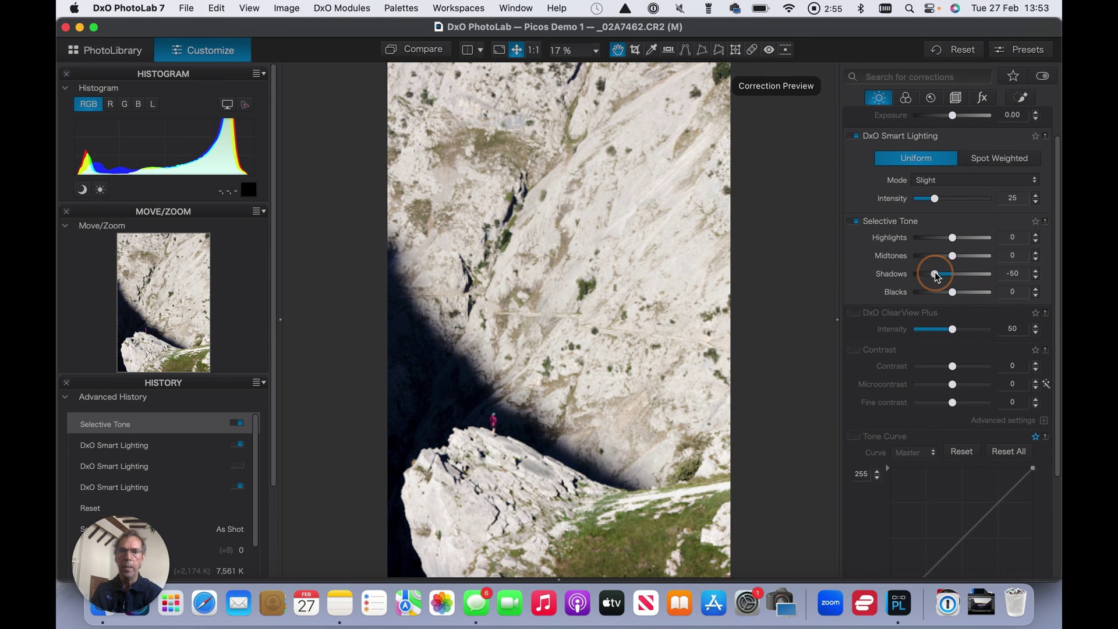
pyautogui.moveTo(934, 272); pyautogui.dragTo(935, 271)
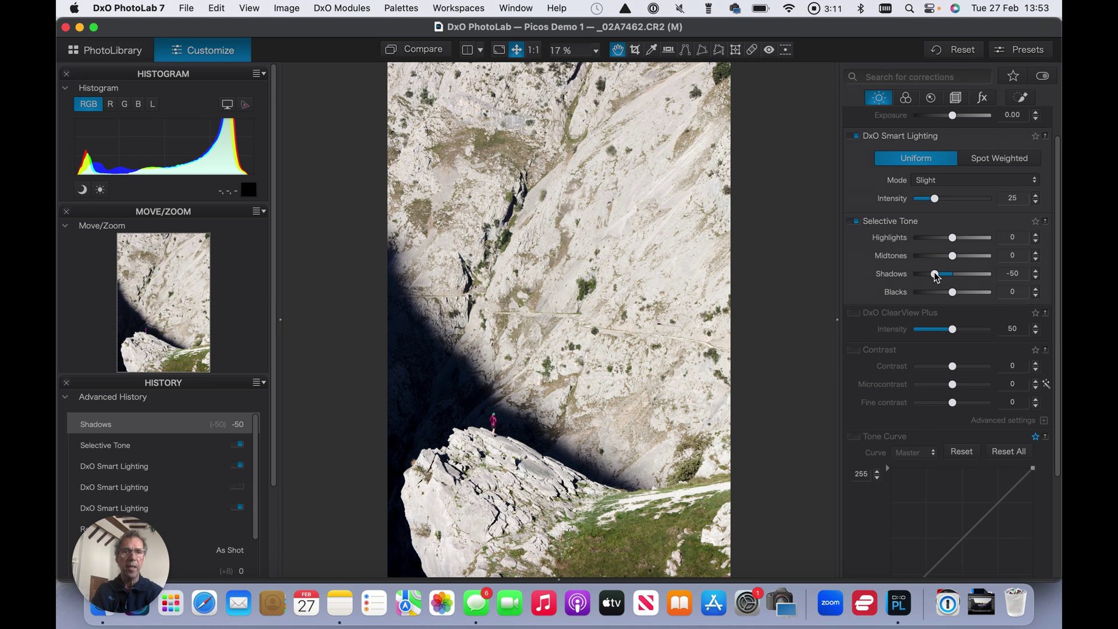
pyautogui.moveTo(935, 272); pyautogui.dragTo(929, 274)
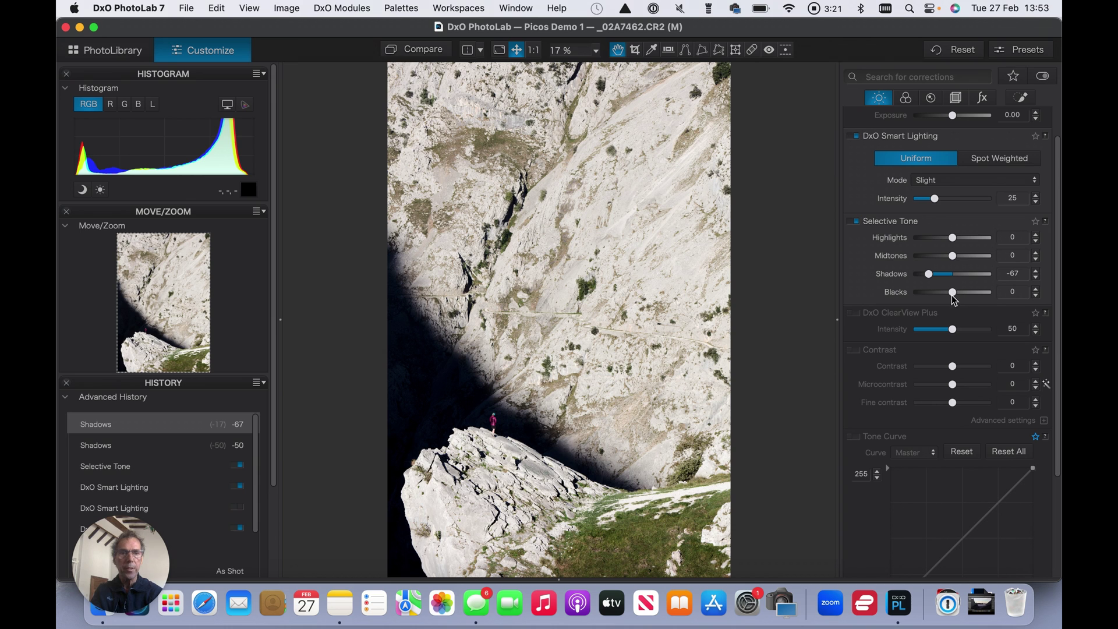
pyautogui.moveTo(955, 296); pyautogui.dragTo(947, 296)
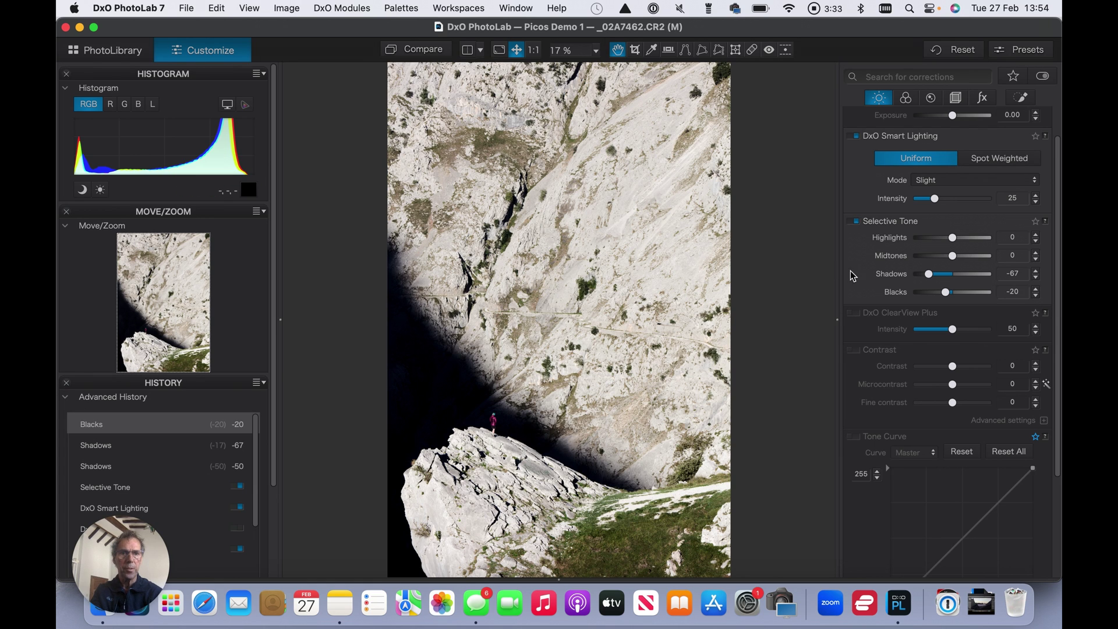
# Turn on ClearView Plus and lower its intensity to 20.
pyautogui.click(853, 314)
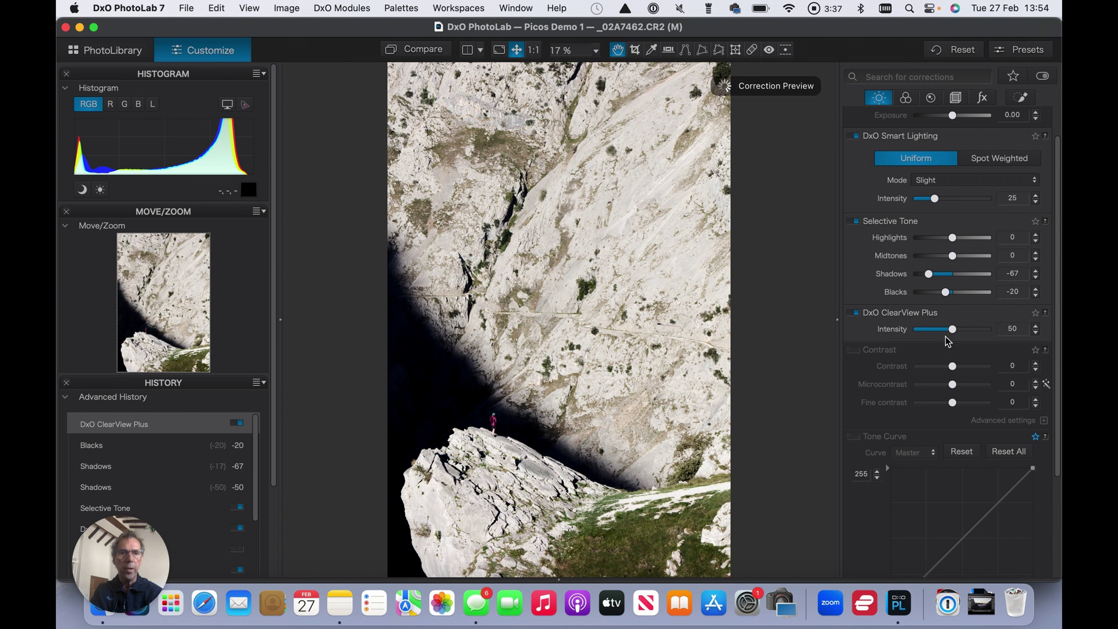
pyautogui.moveTo(953, 330); pyautogui.dragTo(930, 329)
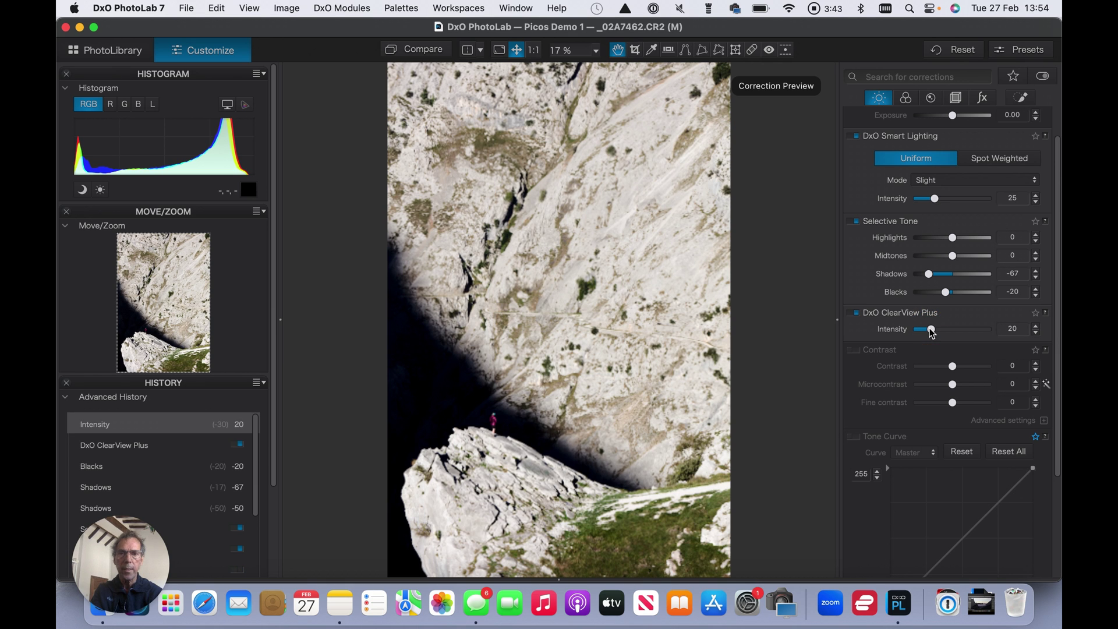
pyautogui.scroll(-4, 930, 328)
pyautogui.scroll(-2, 929, 328)
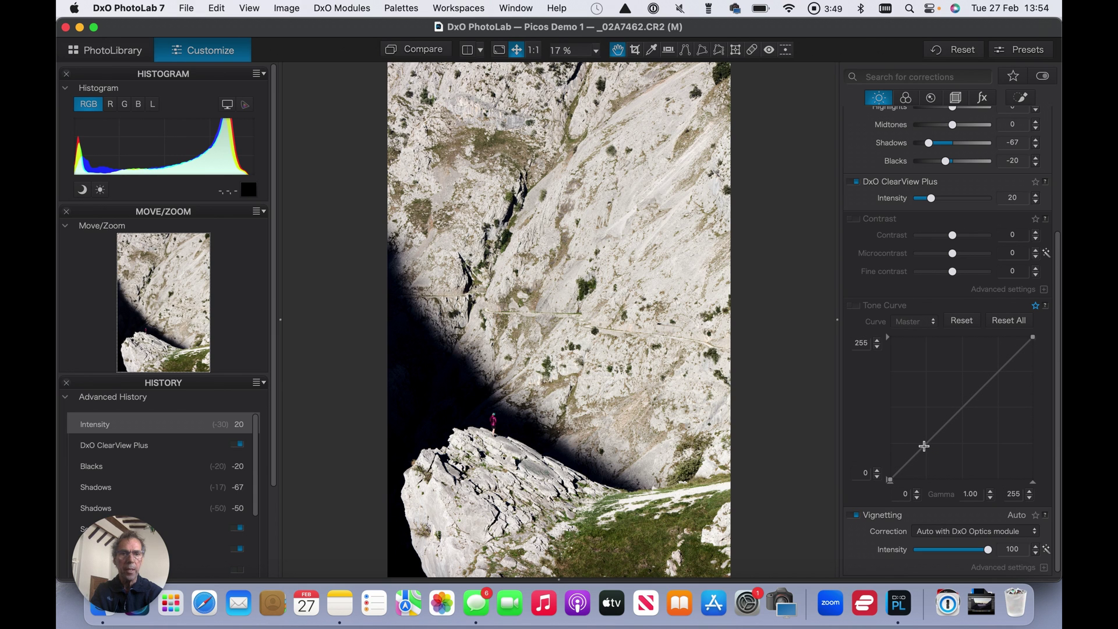
# Add a lower and an upper point to the master Tone Curve, forming a gentle S-curve.
pyautogui.moveTo(924, 446); pyautogui.dragTo(923, 449)
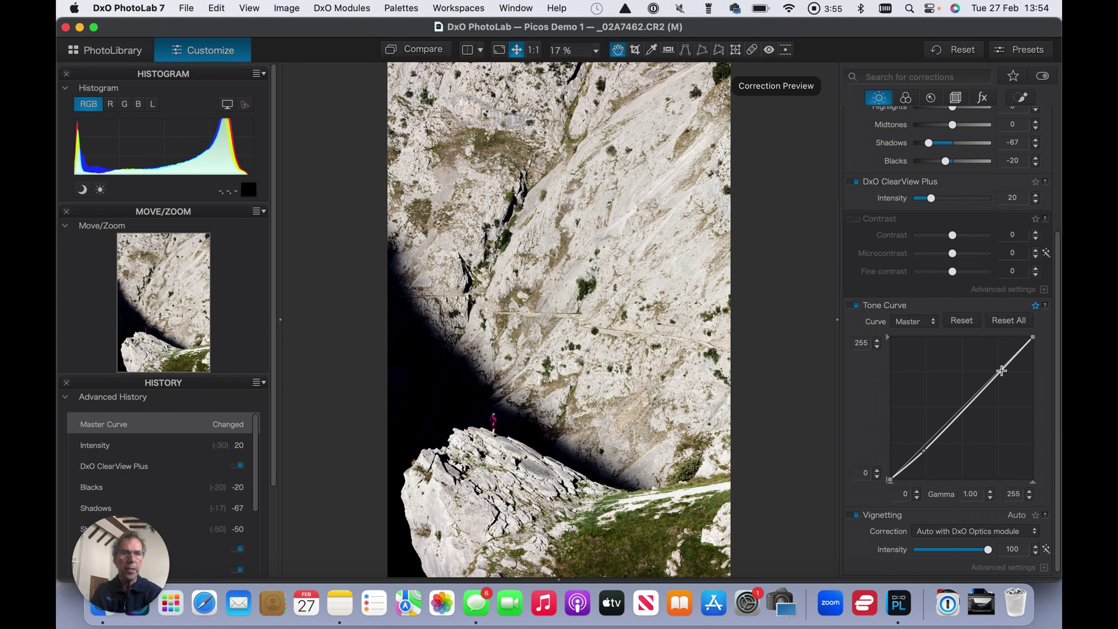
pyautogui.moveTo(1002, 372); pyautogui.dragTo(1003, 366)
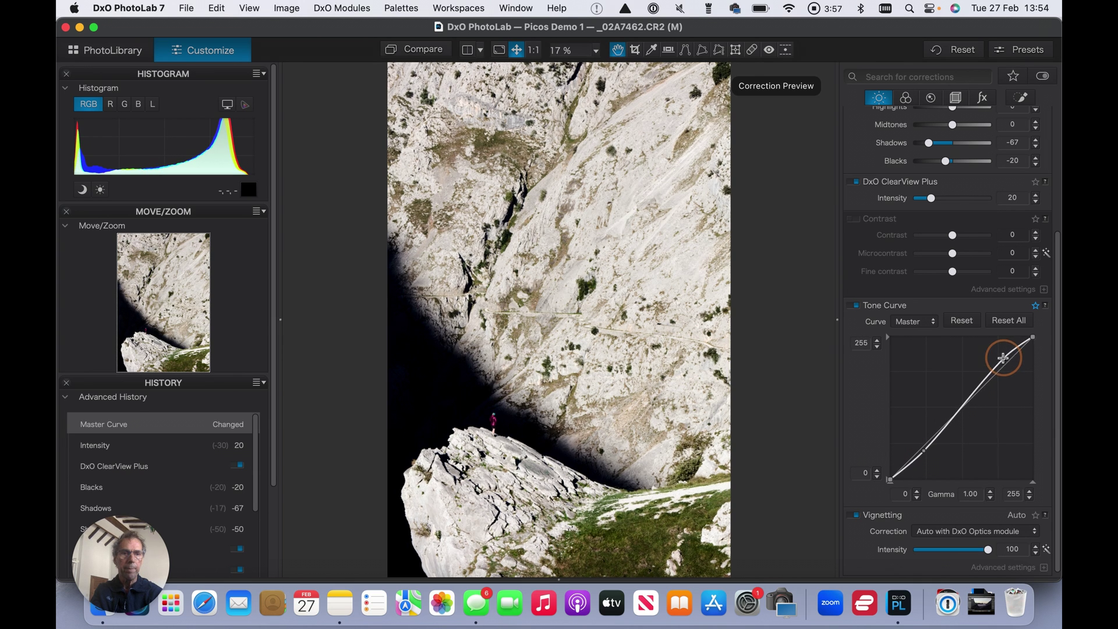
pyautogui.moveTo(1004, 358); pyautogui.dragTo(1005, 361)
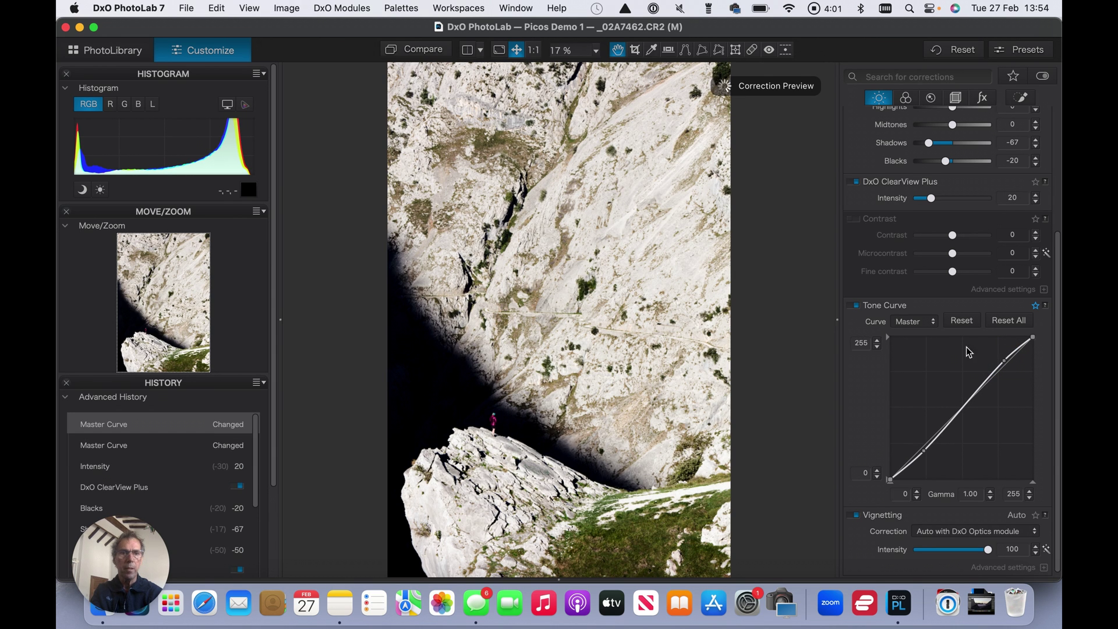
pyautogui.scroll(-1, 947, 373)
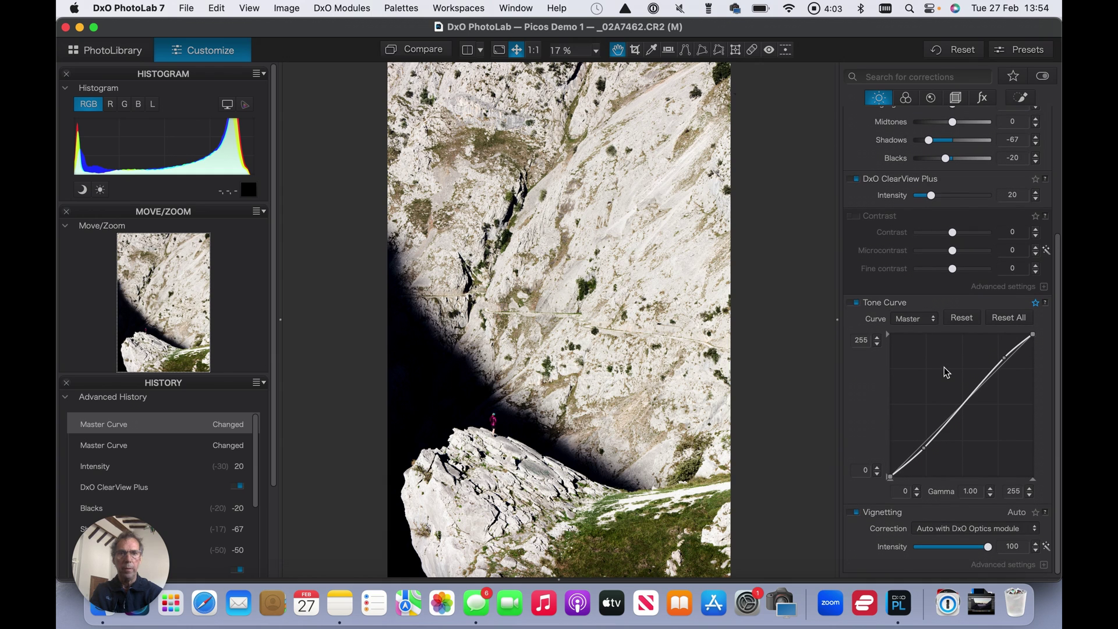
pyautogui.scroll(5, 946, 373)
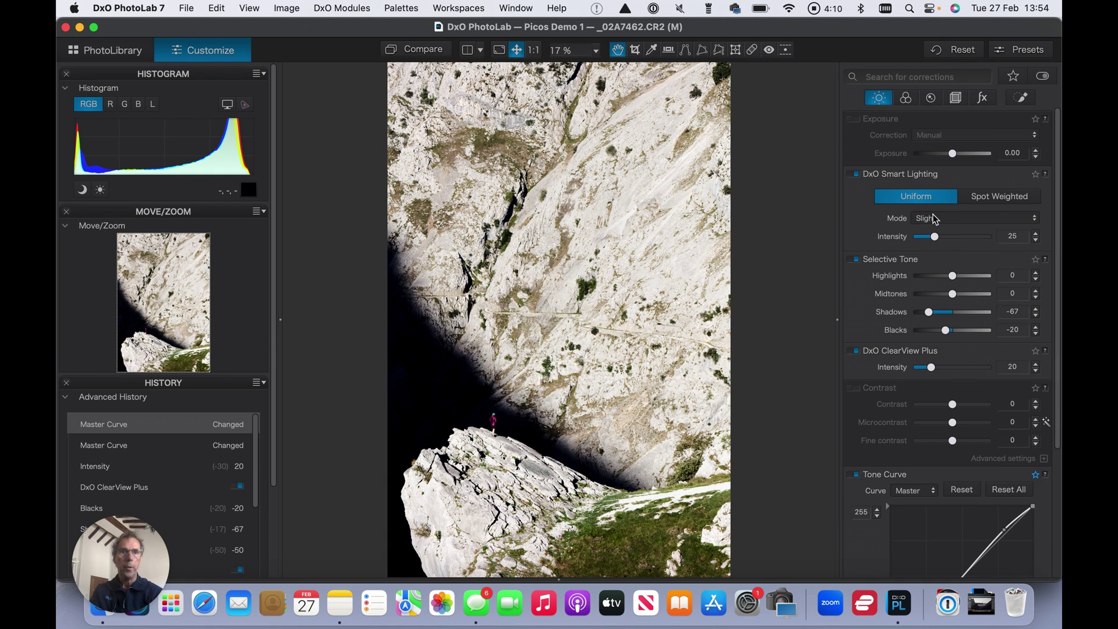
pyautogui.click(906, 98)
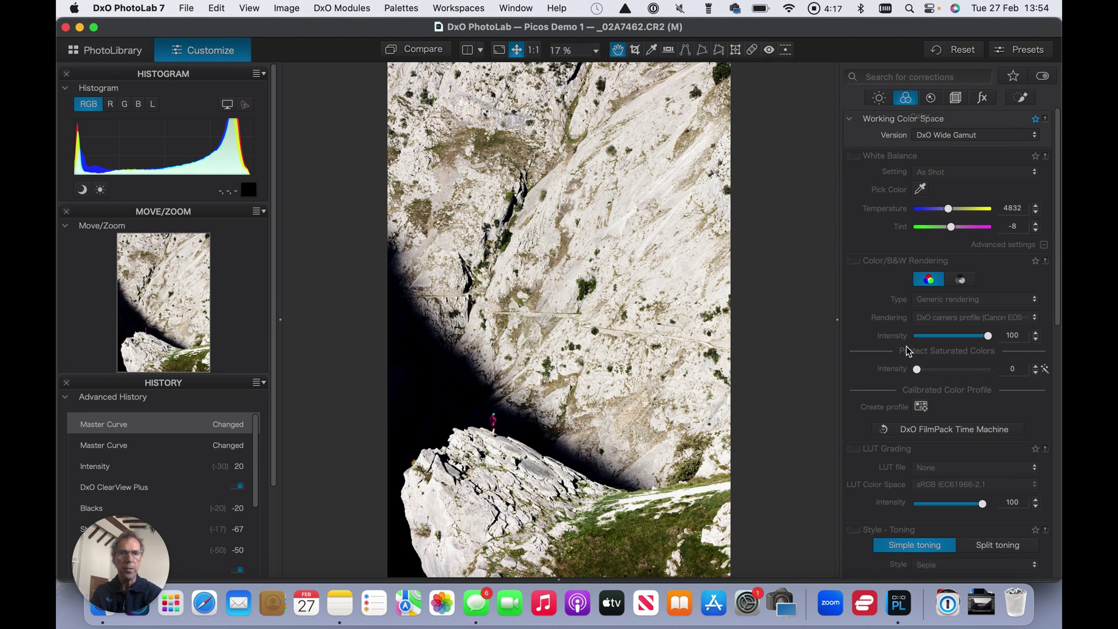
# Raise HSL saturation to 33 for both the orange and yellow channels.
pyautogui.scroll(-5, 885, 350)
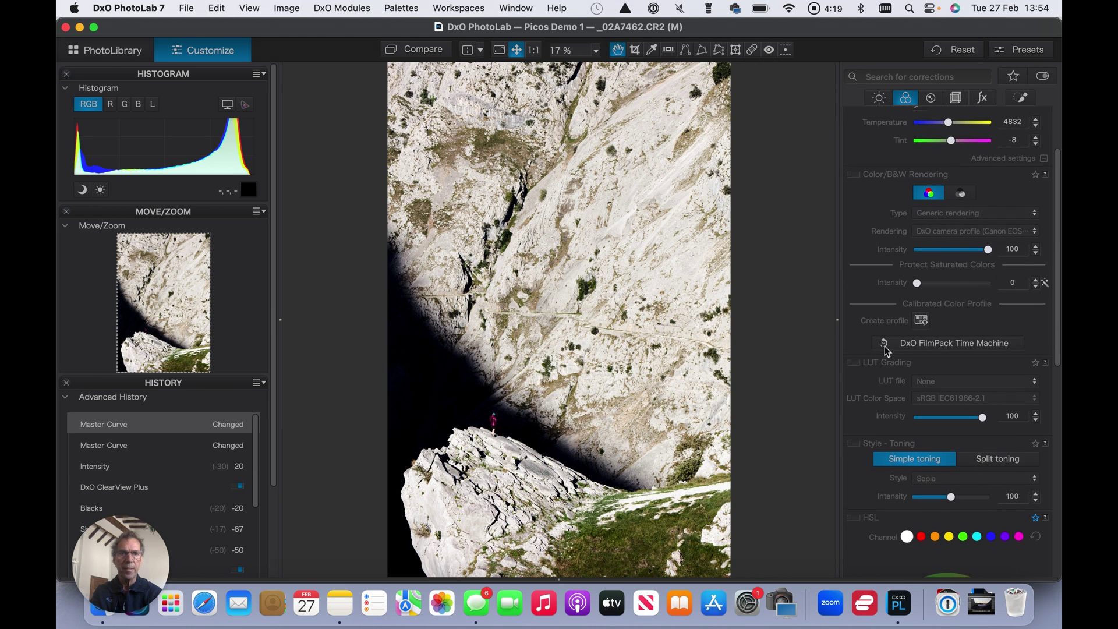
pyautogui.scroll(-3, 886, 346)
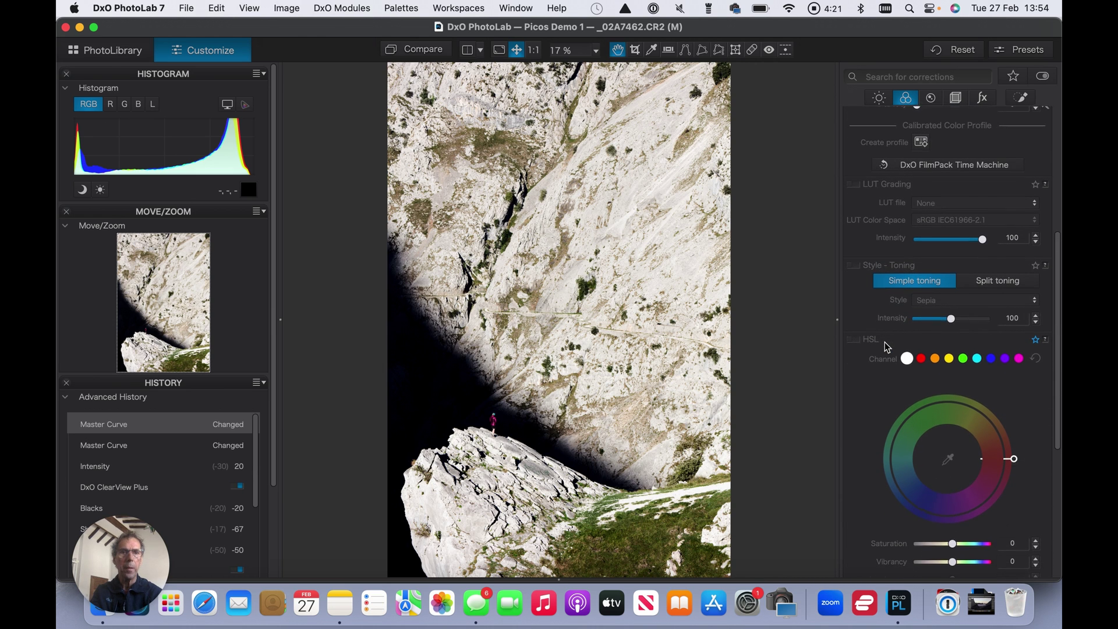
pyautogui.scroll(-3, 886, 345)
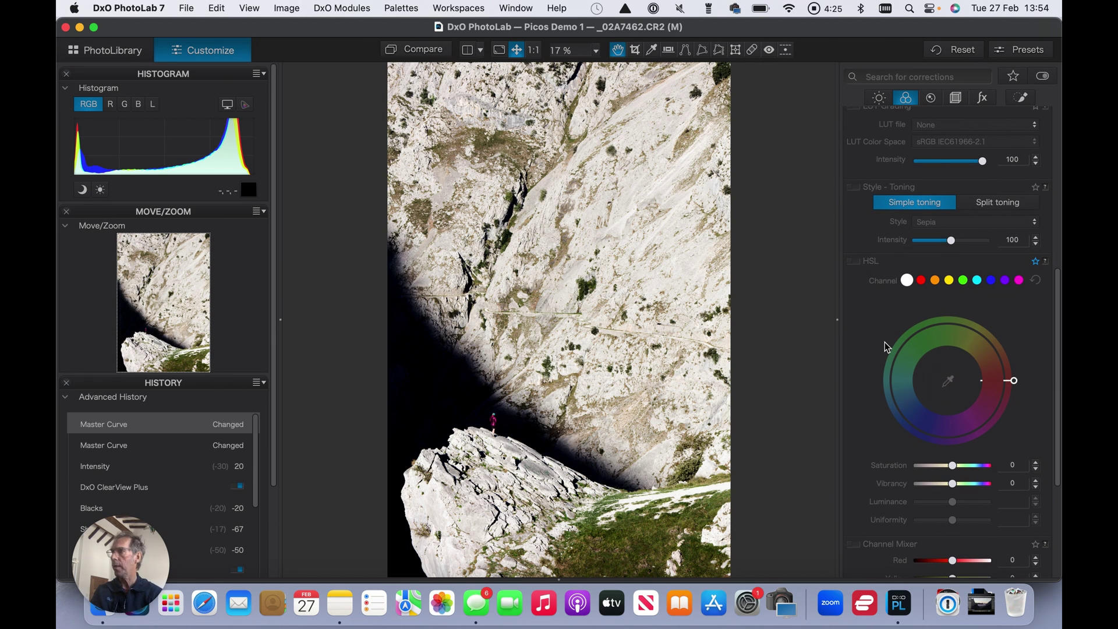
pyautogui.click(936, 281)
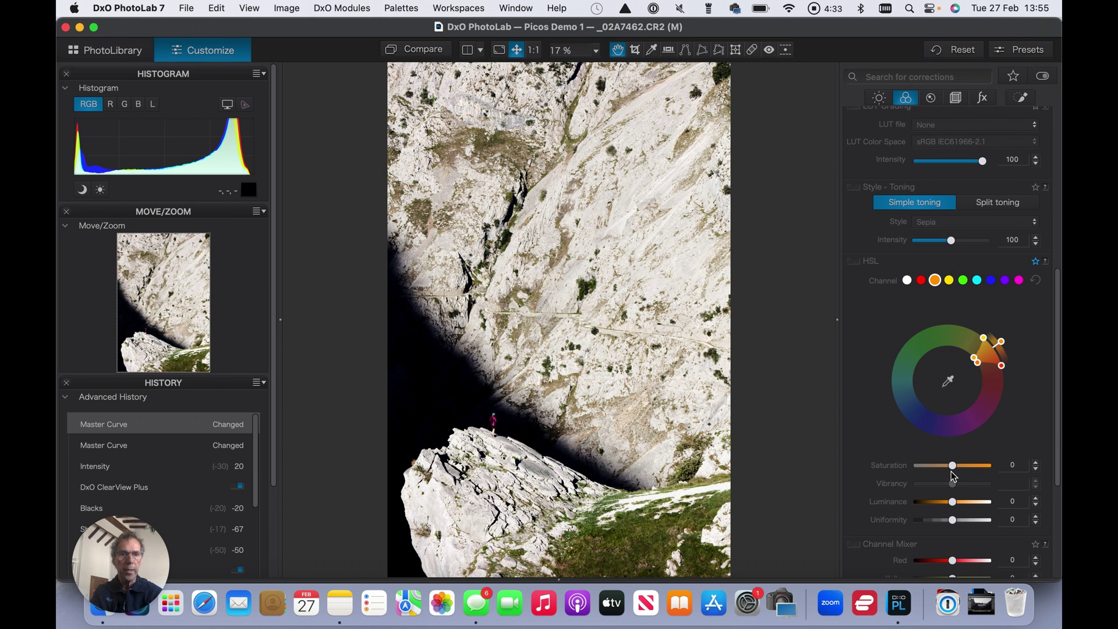
pyautogui.moveTo(953, 469); pyautogui.dragTo(967, 472)
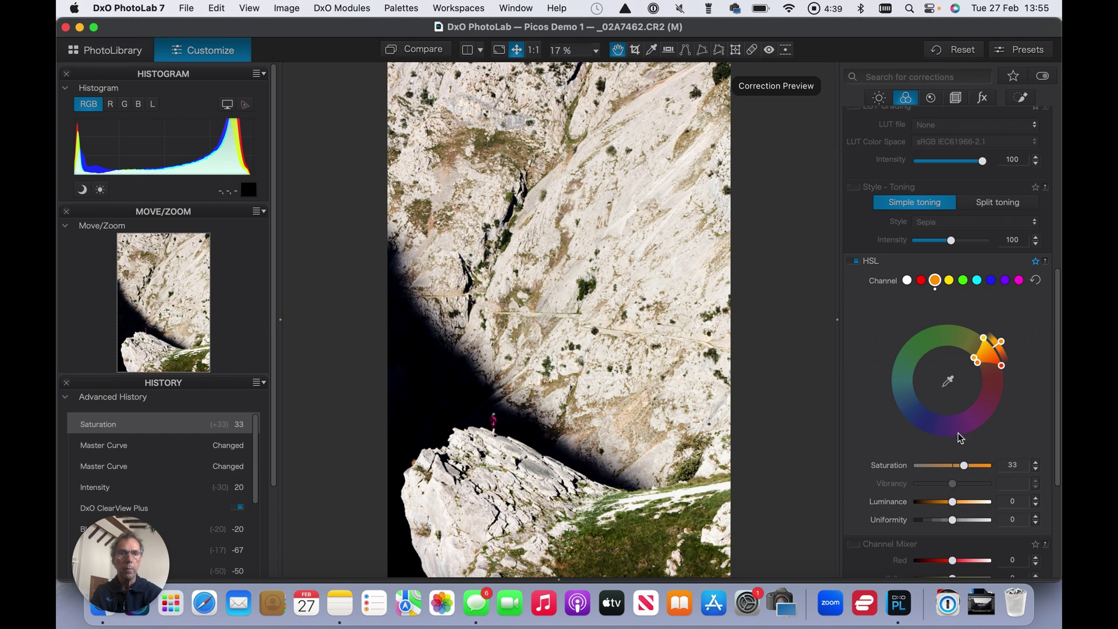
pyautogui.click(949, 280)
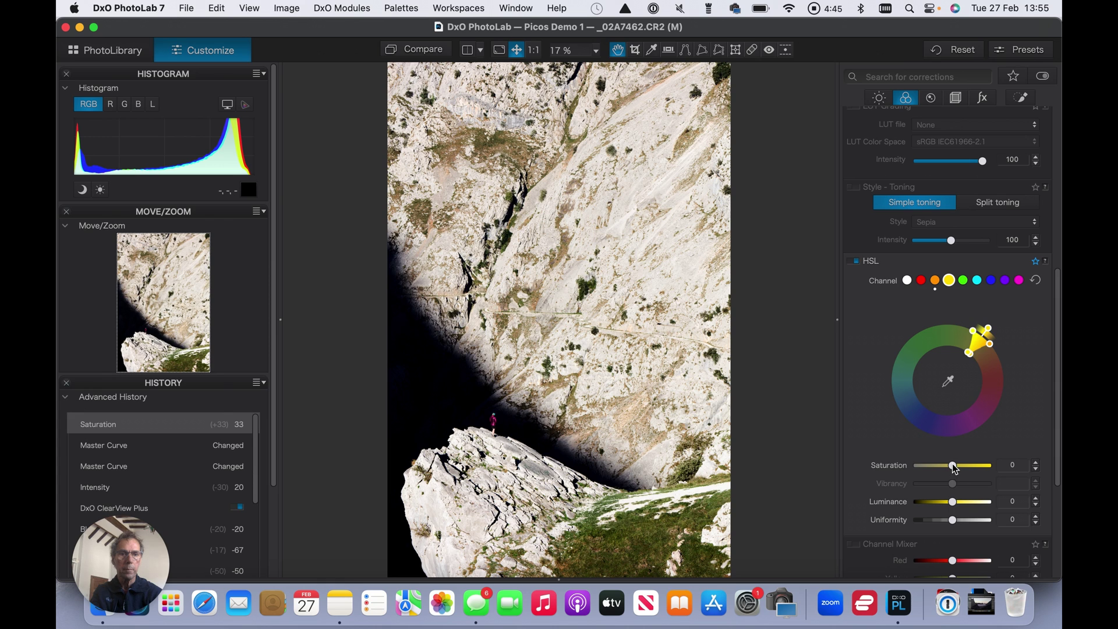
pyautogui.moveTo(954, 468); pyautogui.dragTo(967, 471)
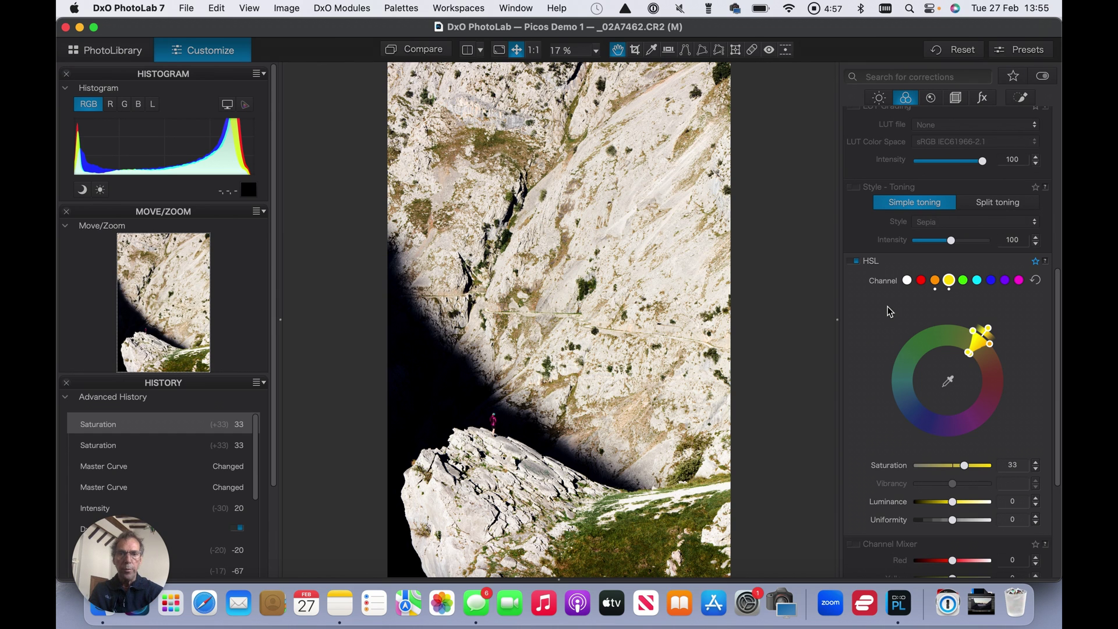
pyautogui.scroll(-2, 878, 336)
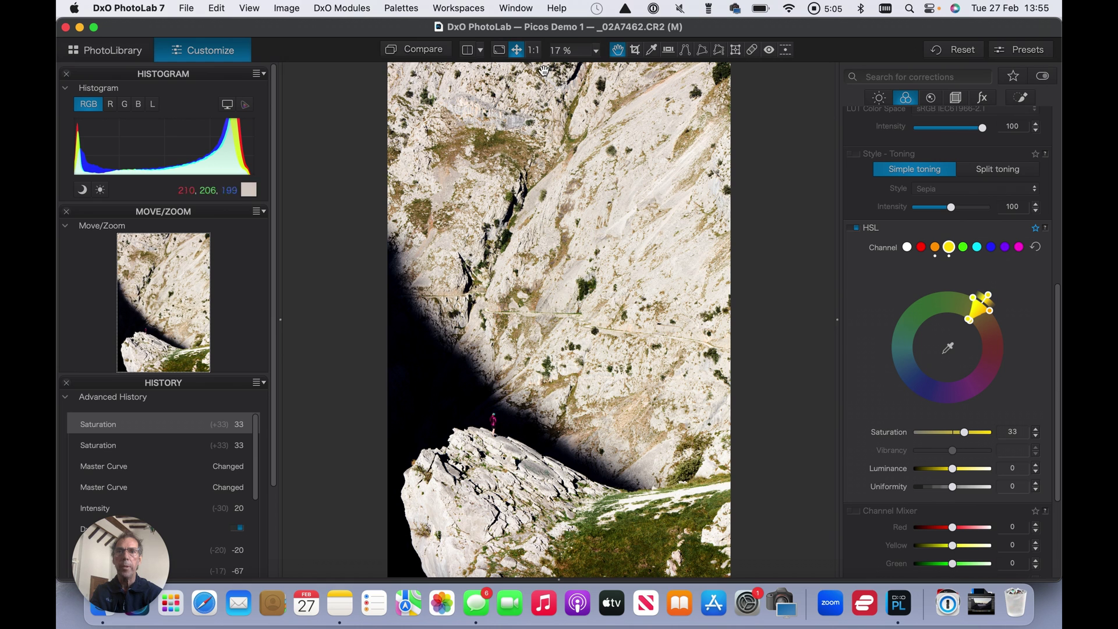
pyautogui.click(595, 52)
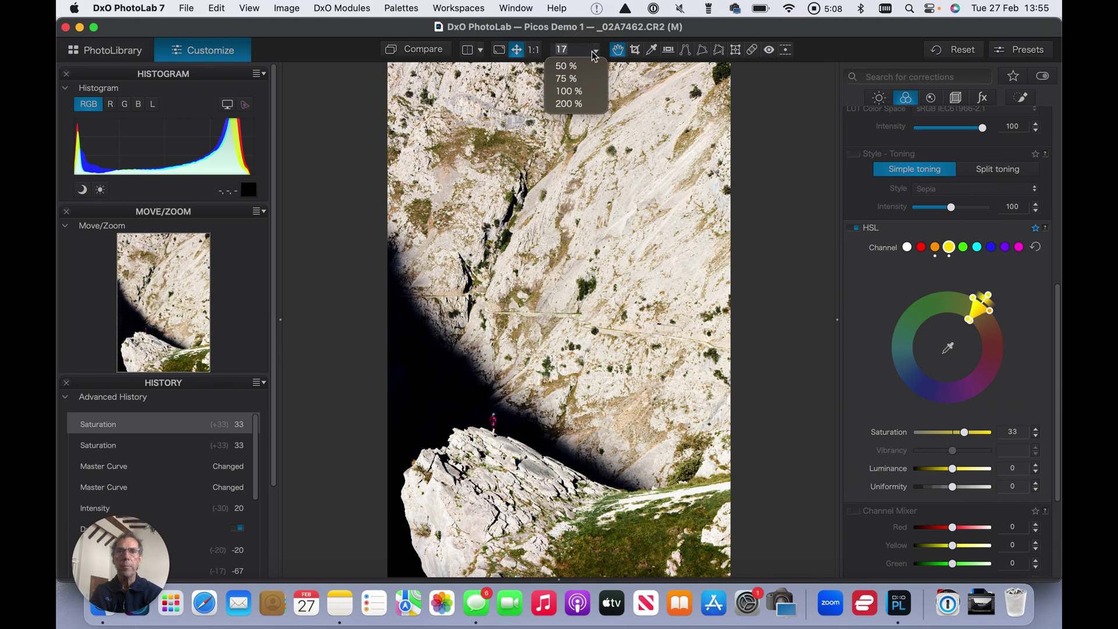
# Zoom to 100 % and pan down to the climber in the magenta jacket.
pyautogui.click(565, 91)
pyautogui.scroll(-5, 485, 308)
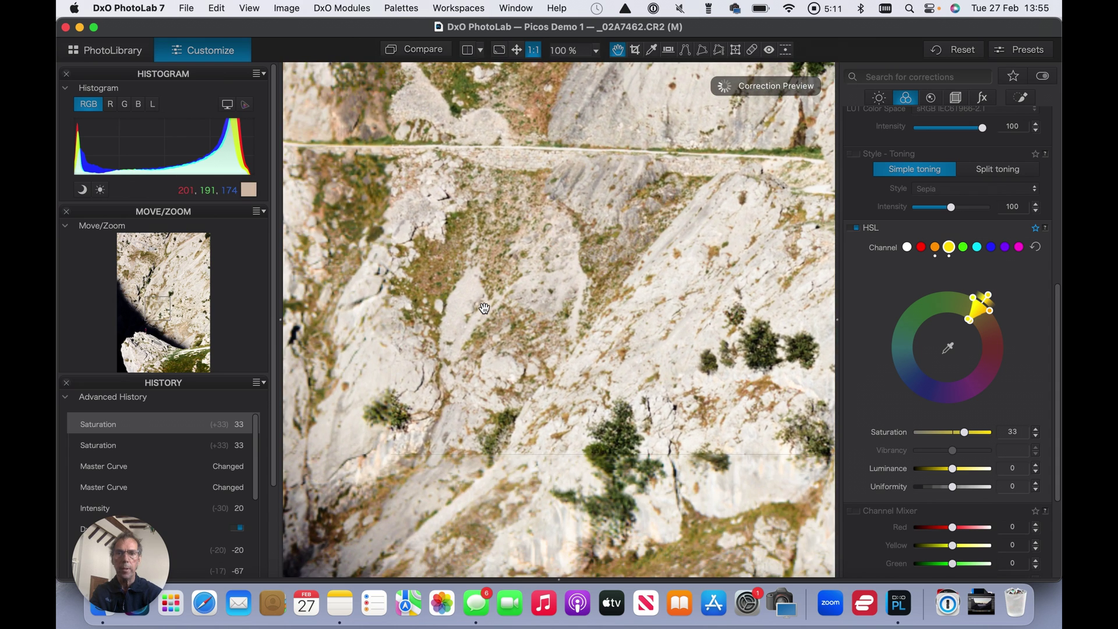
pyautogui.scroll(-10, 485, 308)
pyautogui.scroll(-3, 483, 308)
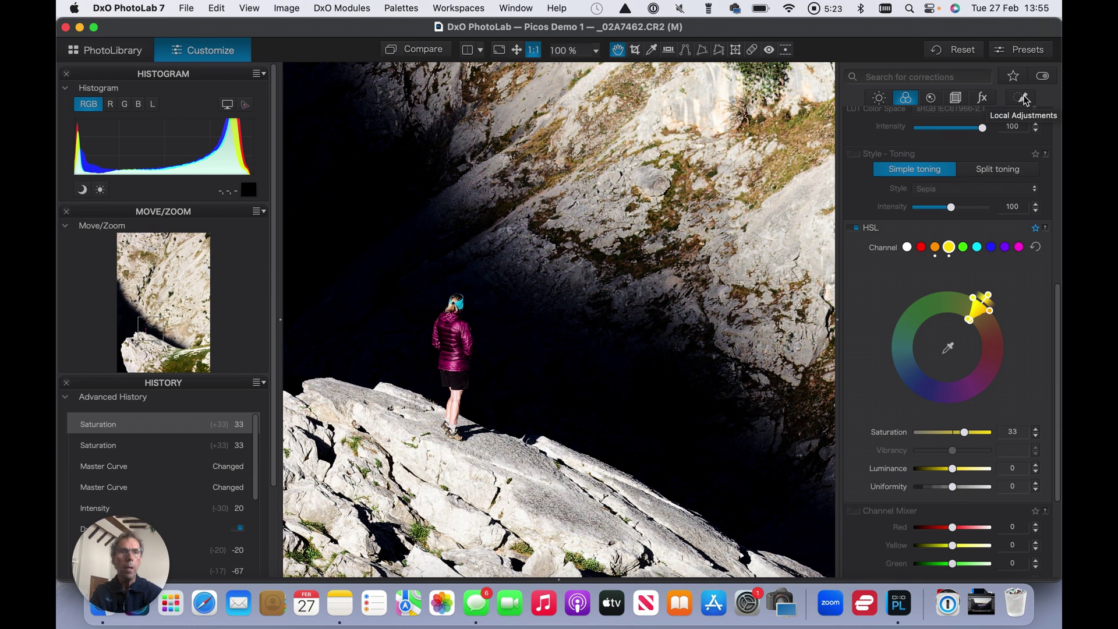
pyautogui.click(1024, 100)
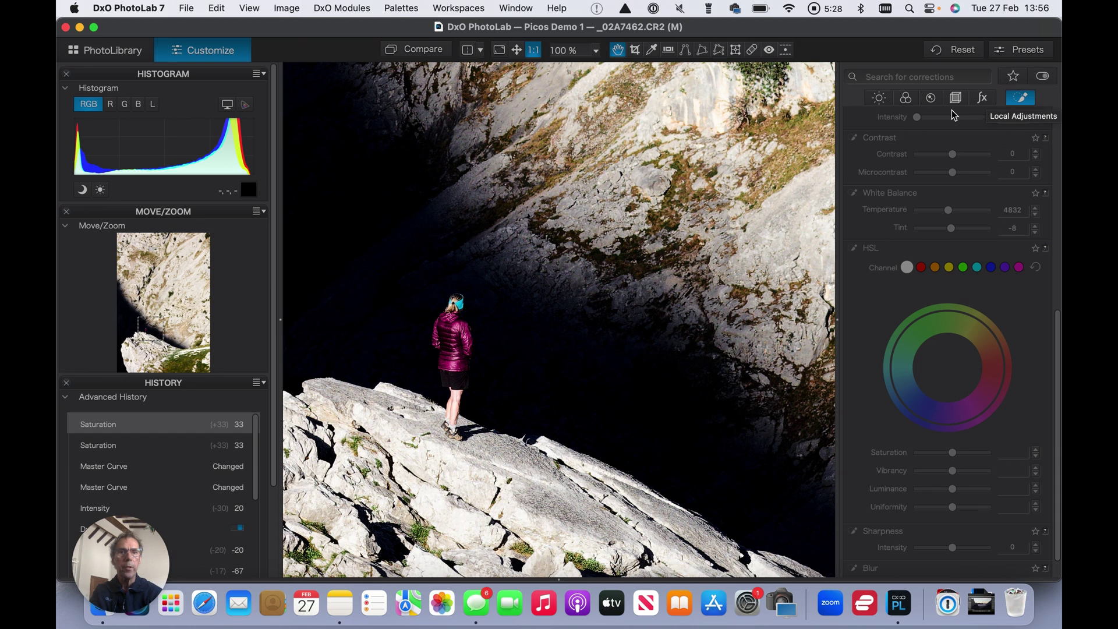
# Select the Control Point tool and place a point on the climber's jacket.
pyautogui.scroll(6, 939, 136)
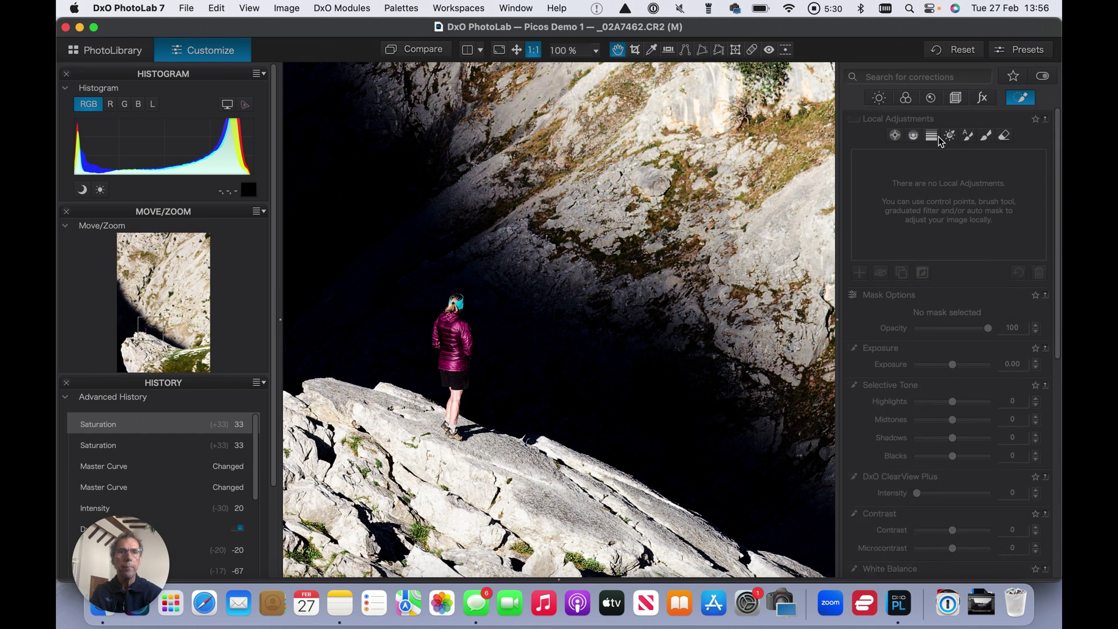
pyautogui.click(895, 136)
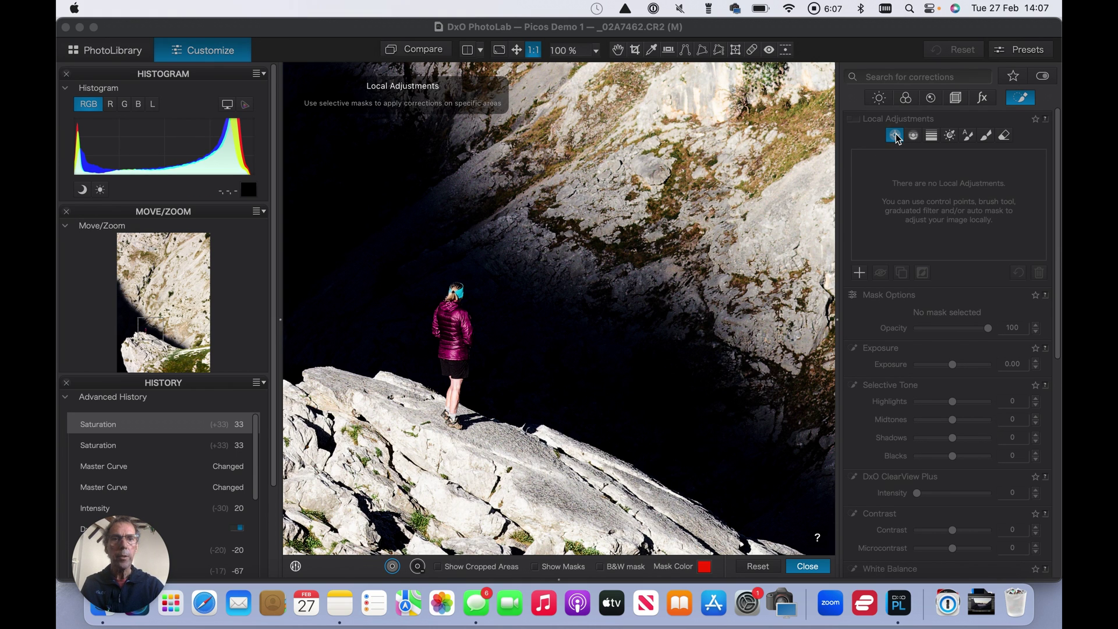
pyautogui.click(895, 136)
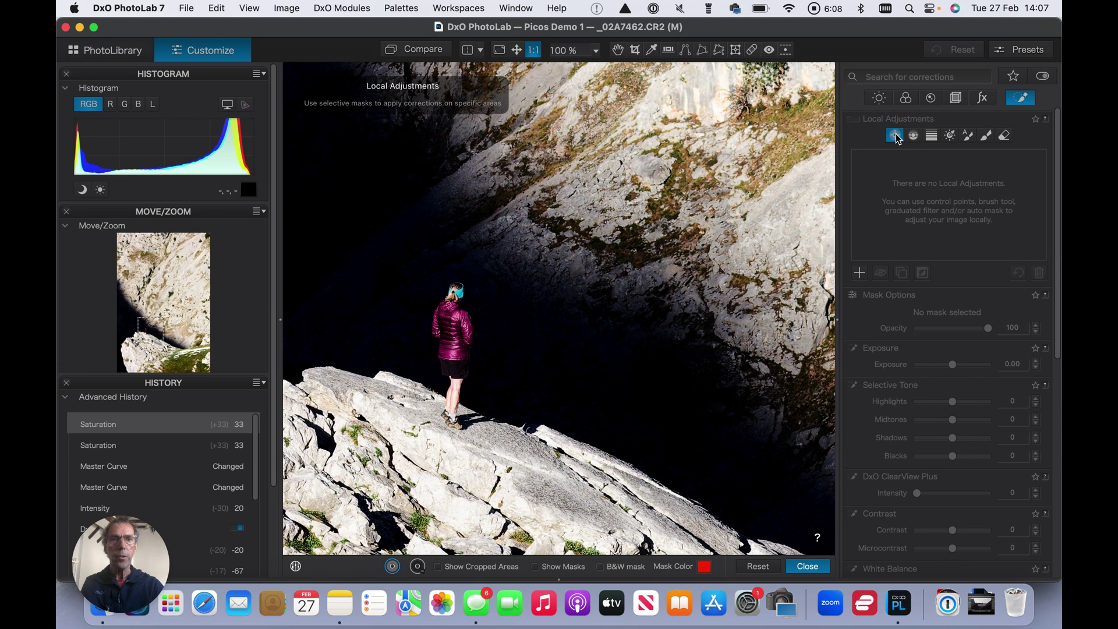
pyautogui.click(464, 327)
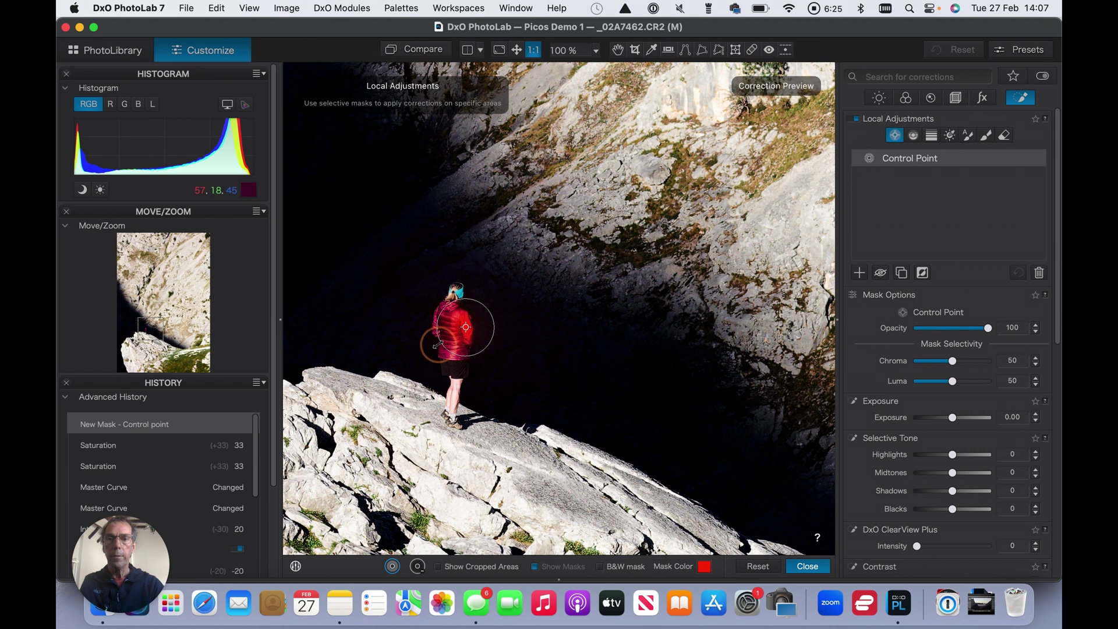
# Enlarge the control point's radius over the climber and raise its Exposure to about 1.10.
pyautogui.moveTo(438, 343); pyautogui.dragTo(429, 344)
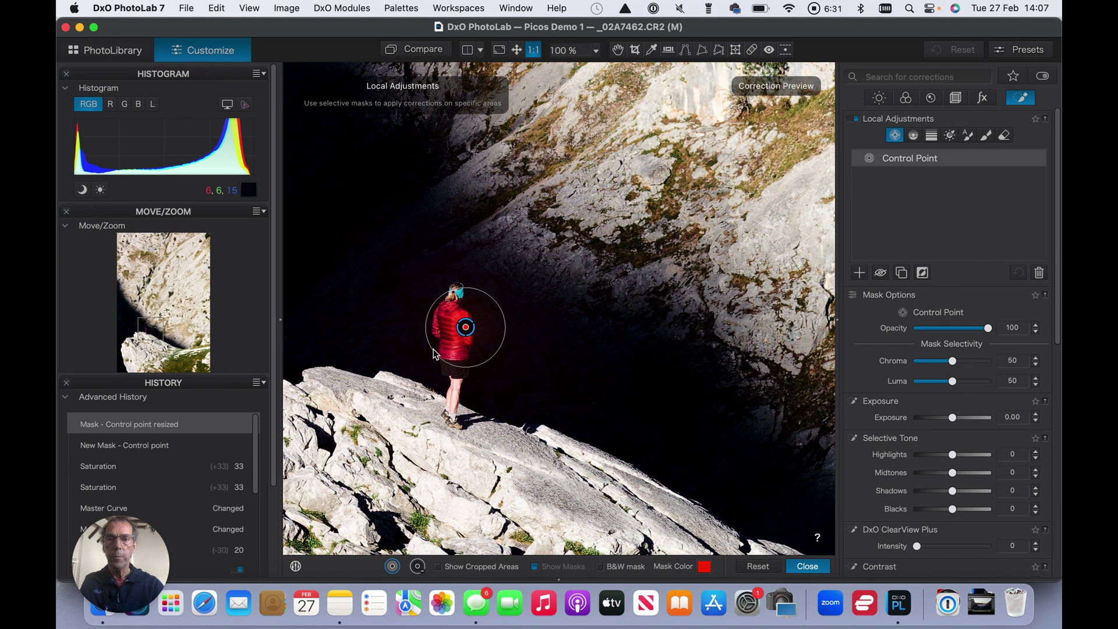
pyautogui.moveTo(431, 347); pyautogui.dragTo(427, 352)
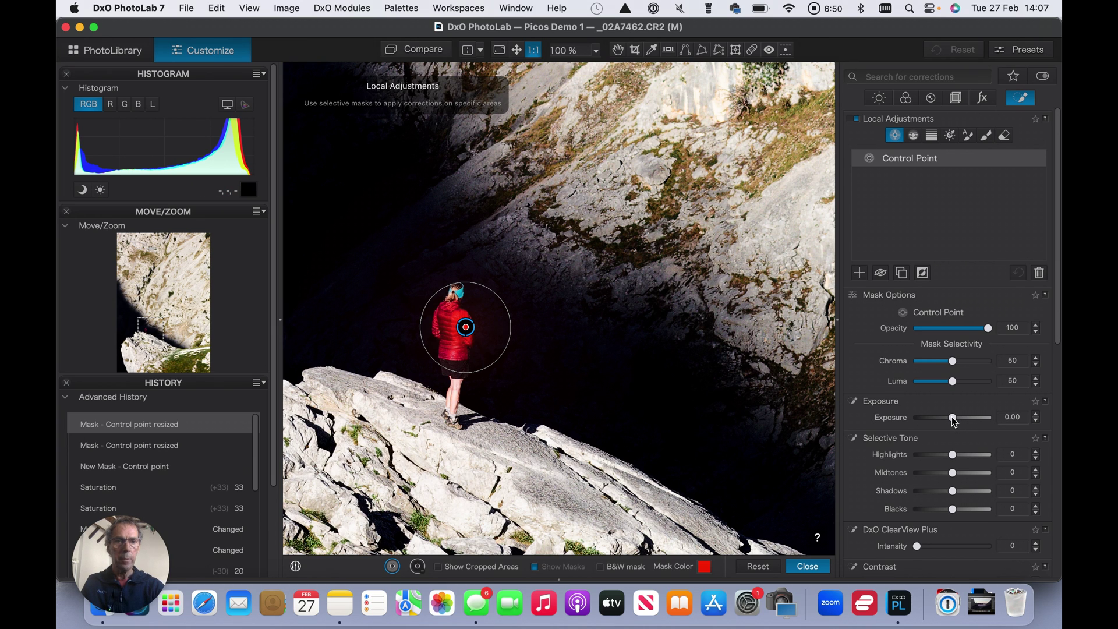
pyautogui.moveTo(953, 419); pyautogui.dragTo(964, 421)
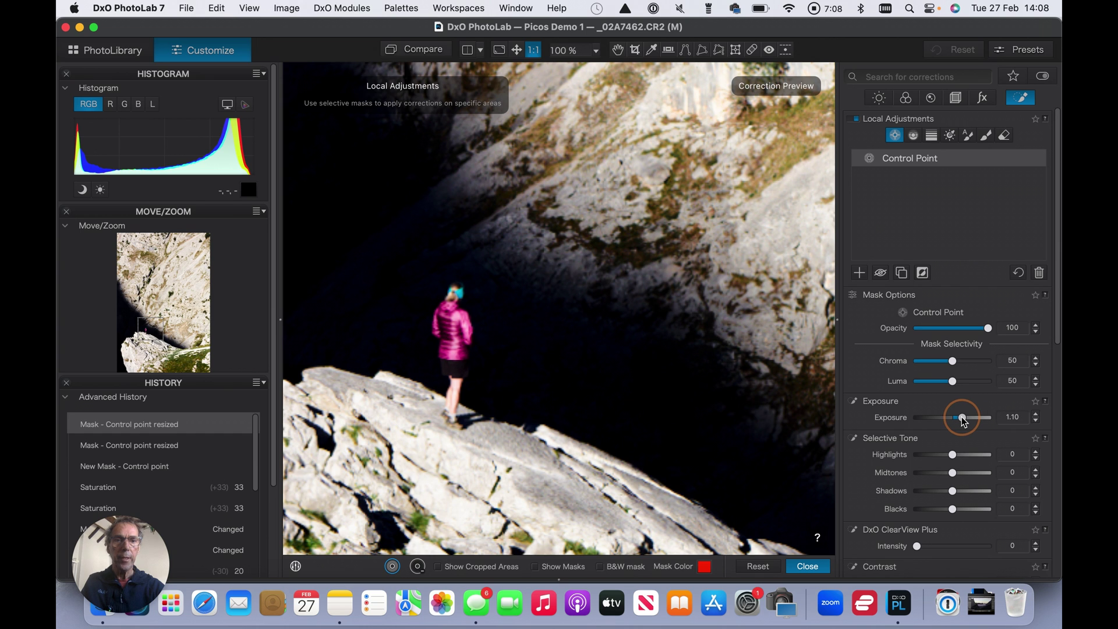
# Settle the control point's Exposure at 1.09 and finish local adjustment editing.
pyautogui.moveTo(963, 421); pyautogui.dragTo(962, 420)
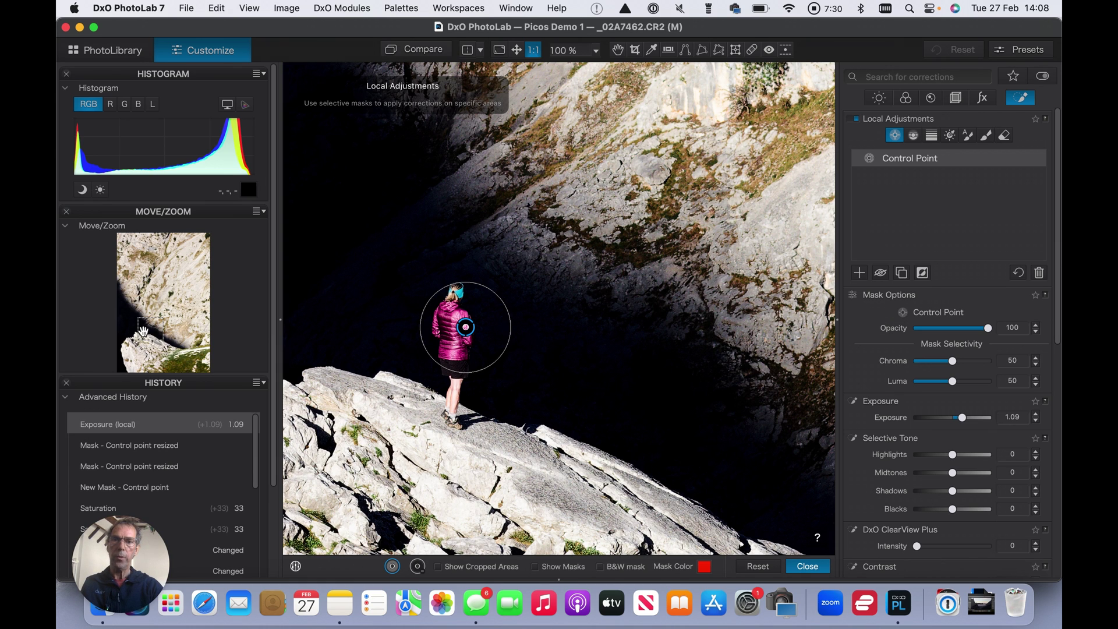
pyautogui.click(499, 51)
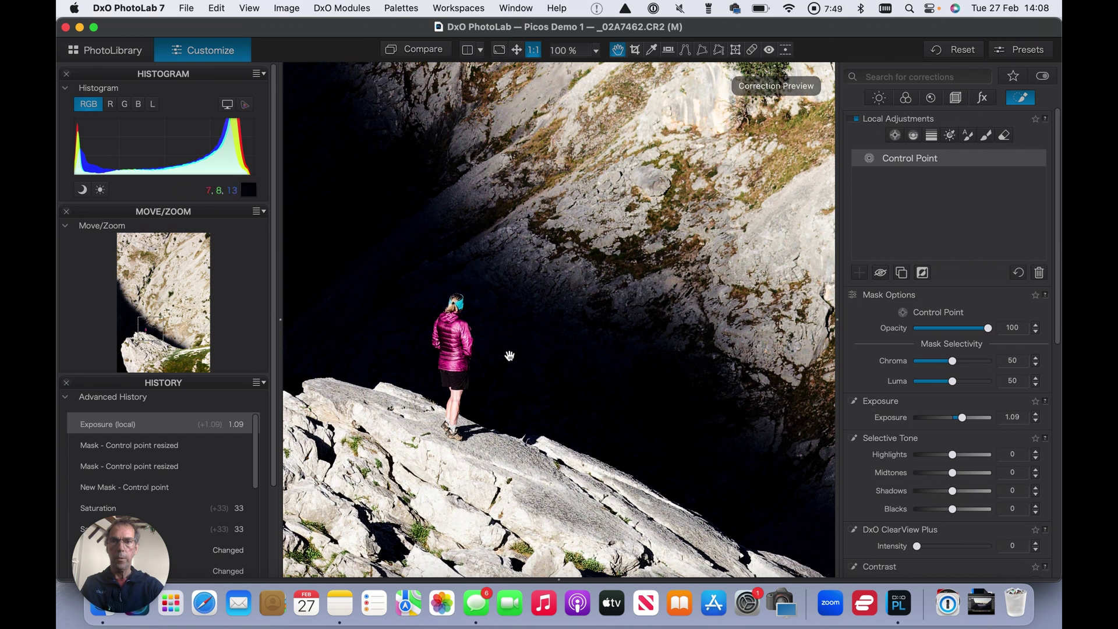
# Fit the photo to the window, inspect it at 100 %, then fit it again.
pyautogui.click(516, 50)
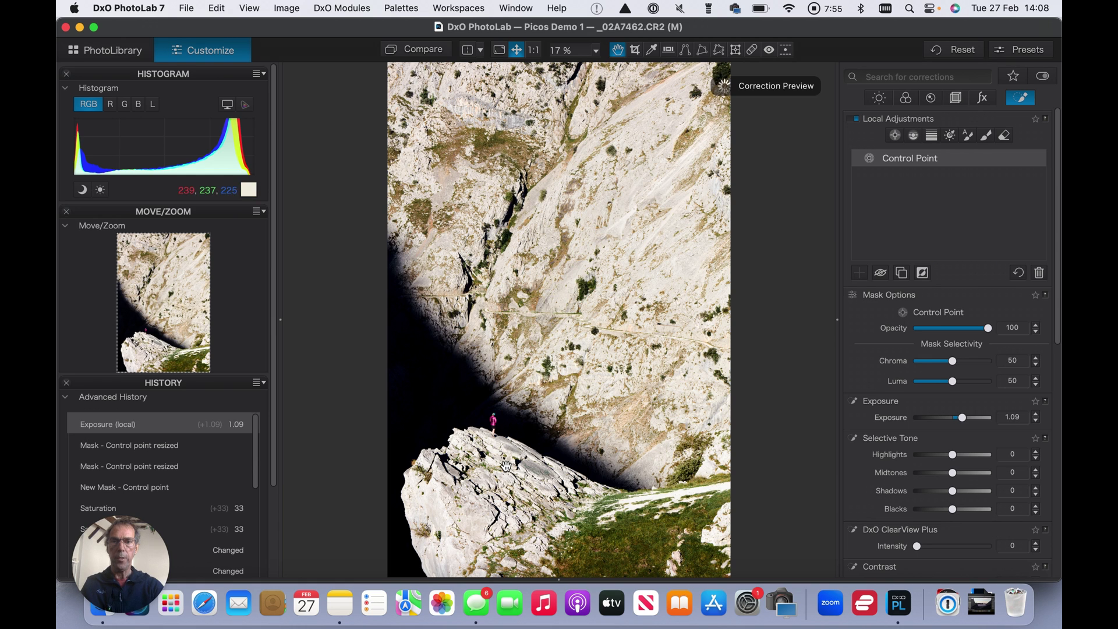
pyautogui.click(595, 51)
pyautogui.click(567, 93)
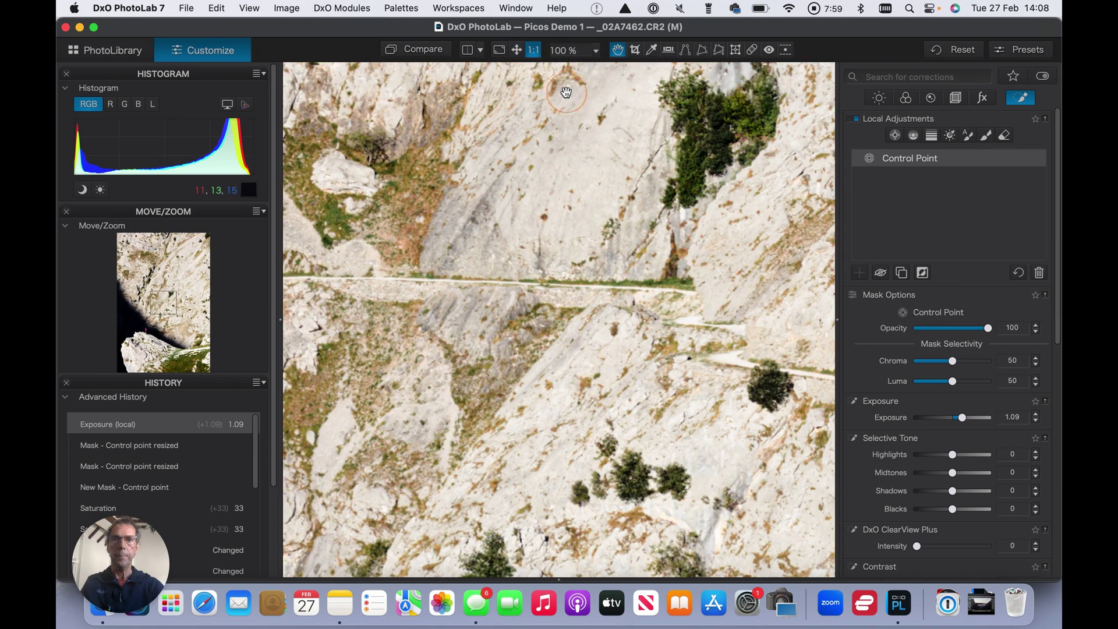
pyautogui.scroll(-5, 490, 348)
pyautogui.scroll(-10, 490, 348)
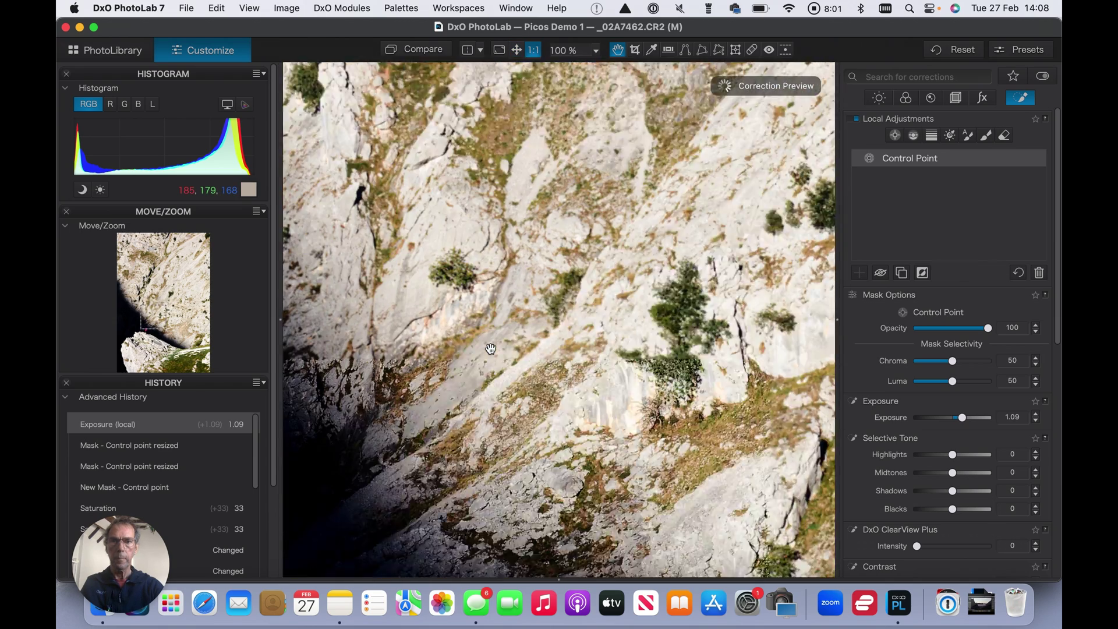
pyautogui.scroll(-4, 490, 348)
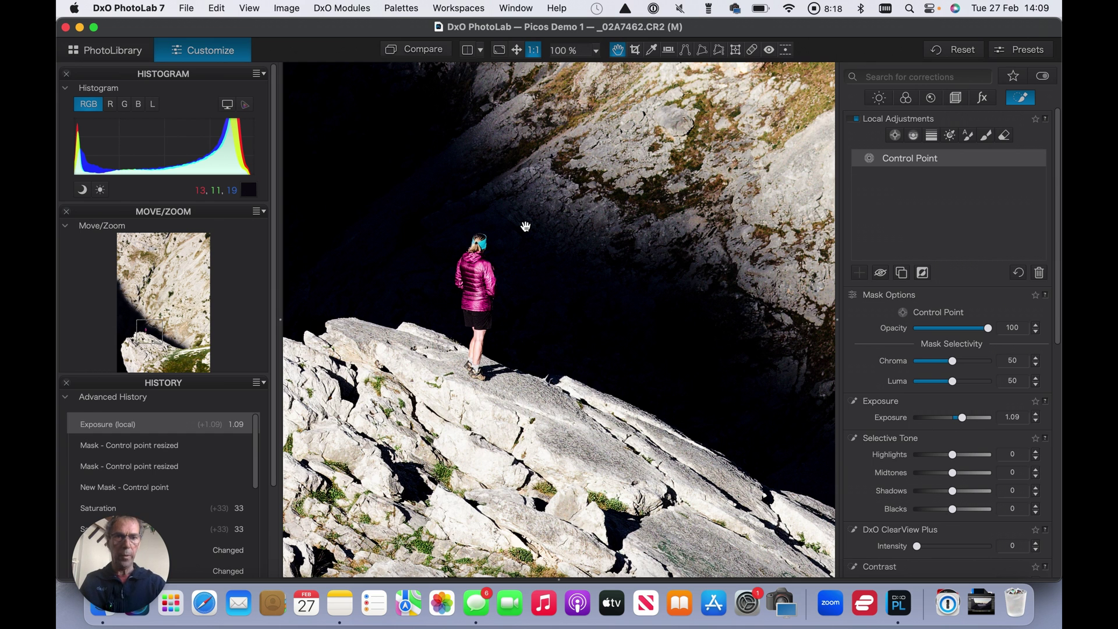
pyautogui.click(516, 51)
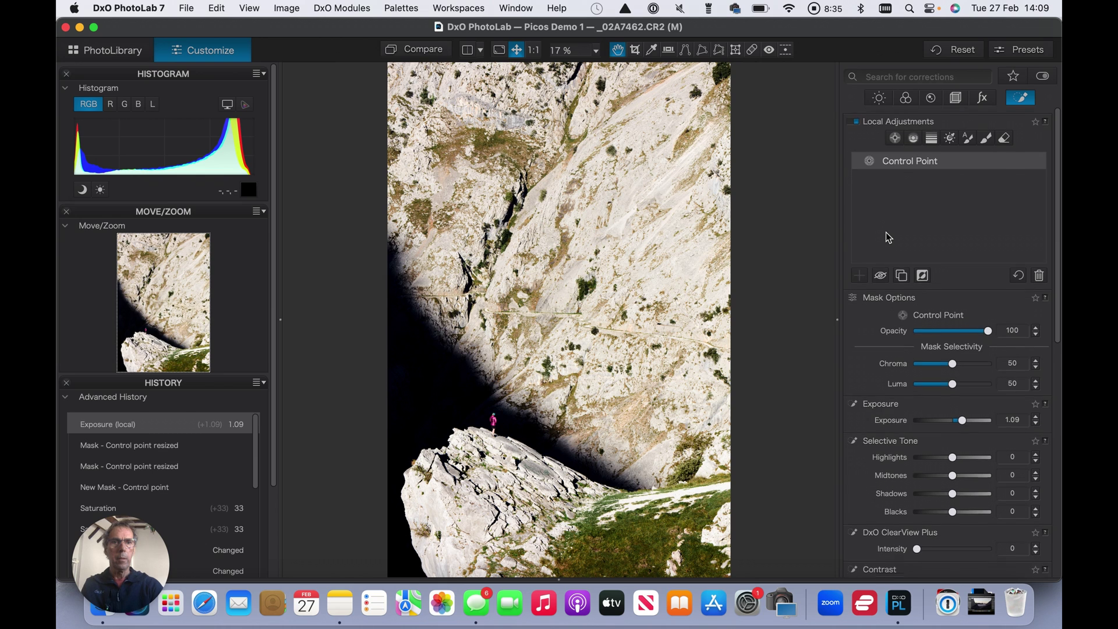
pyautogui.click(906, 99)
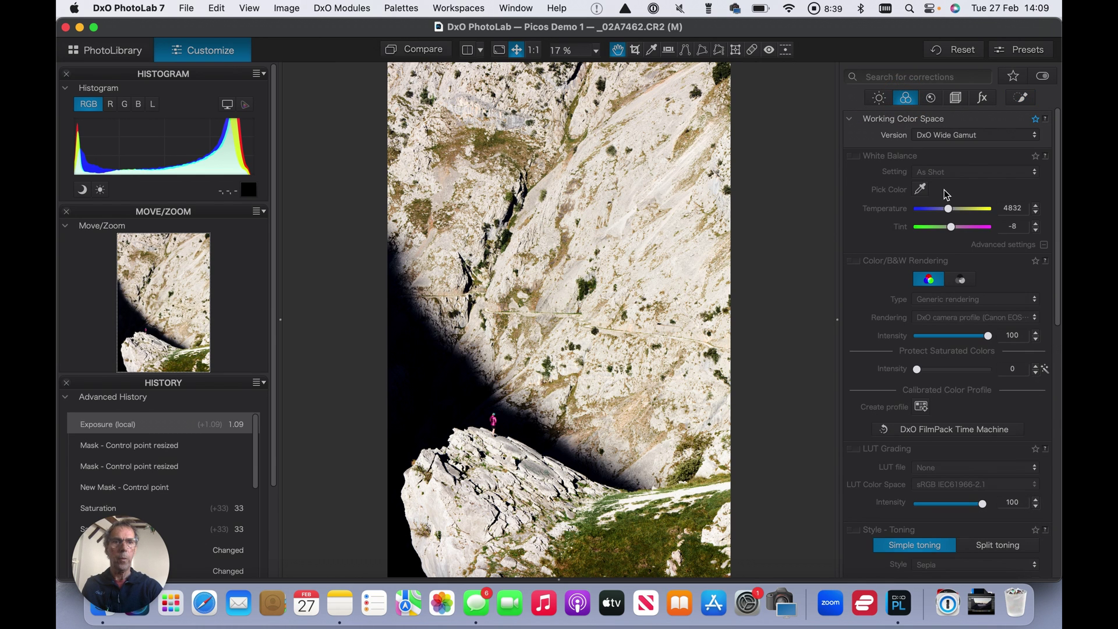